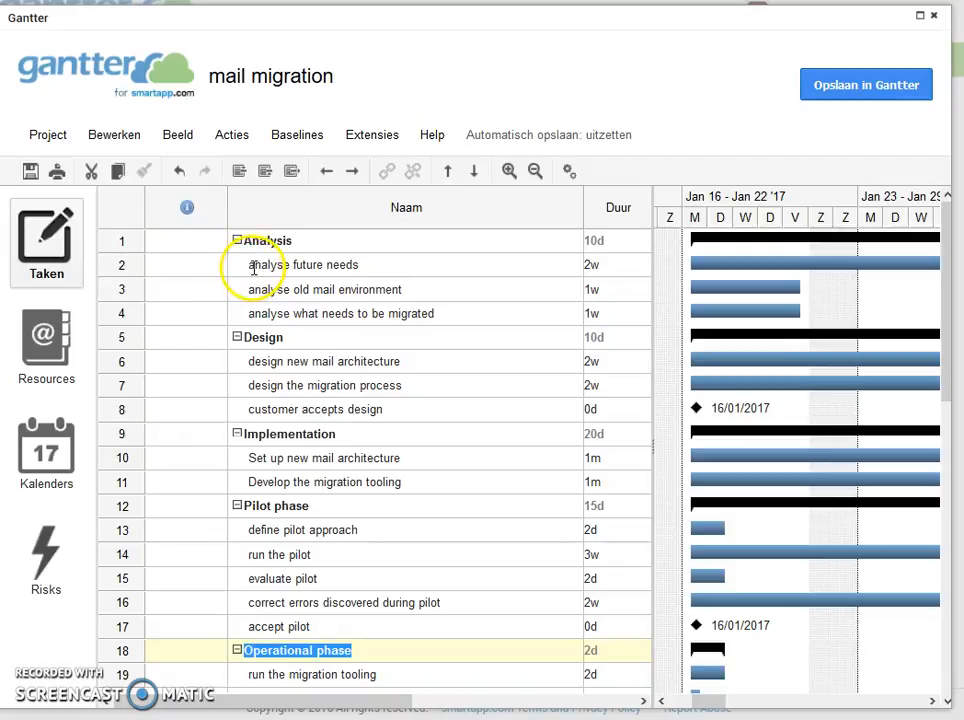
Examine the three subtasks of the Analysis phase to determine which ones must precede the others.
drag(250, 268, 322, 263)
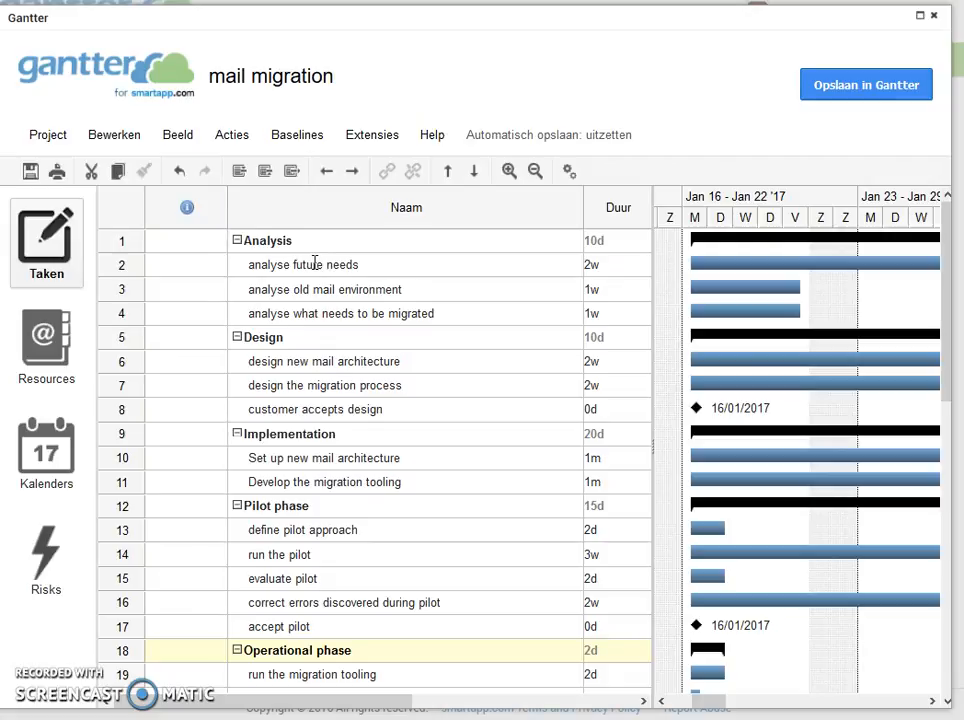
click(313, 289)
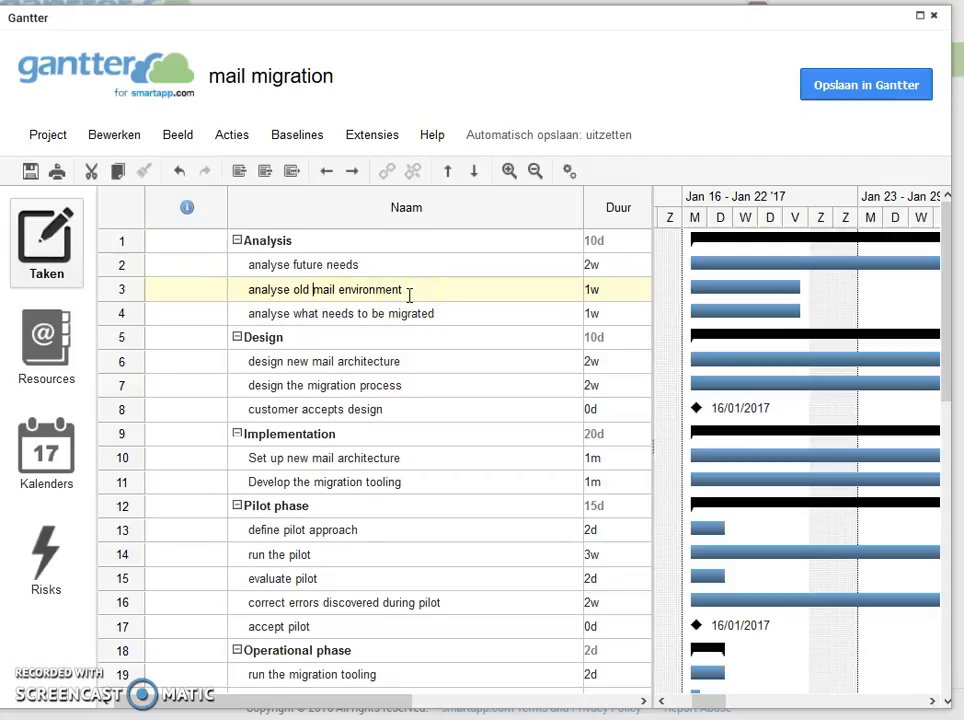
click(316, 314)
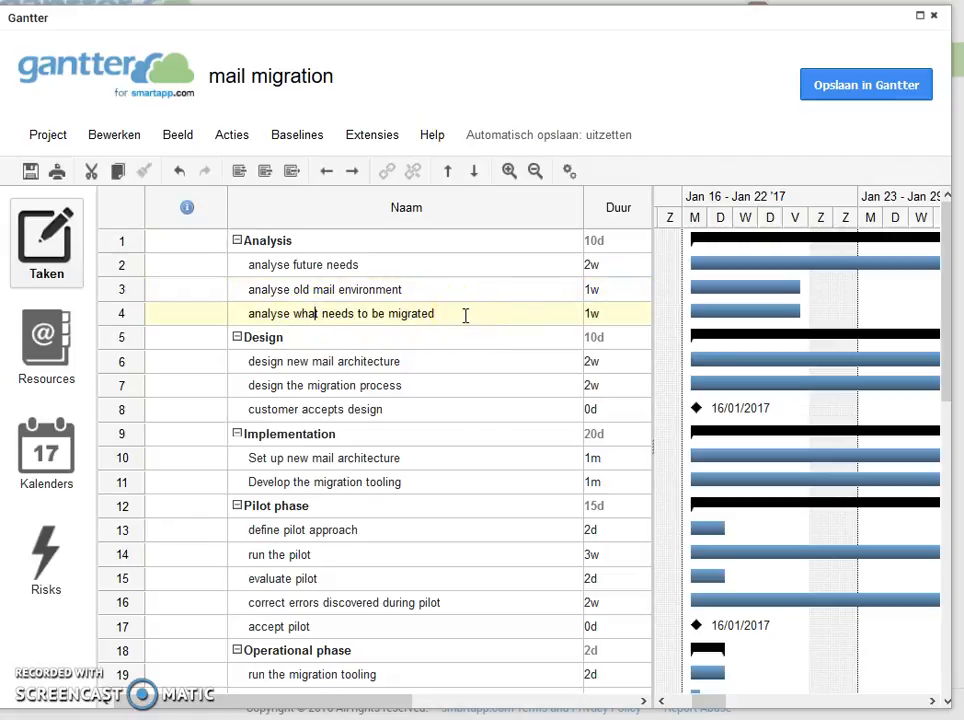
click(435, 316)
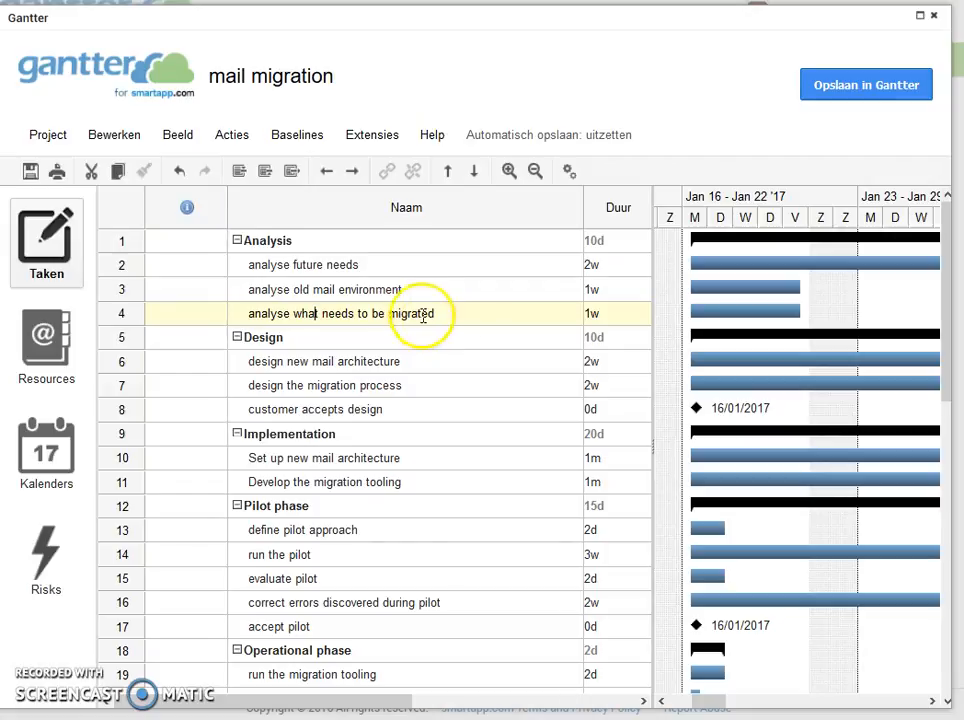
click(376, 290)
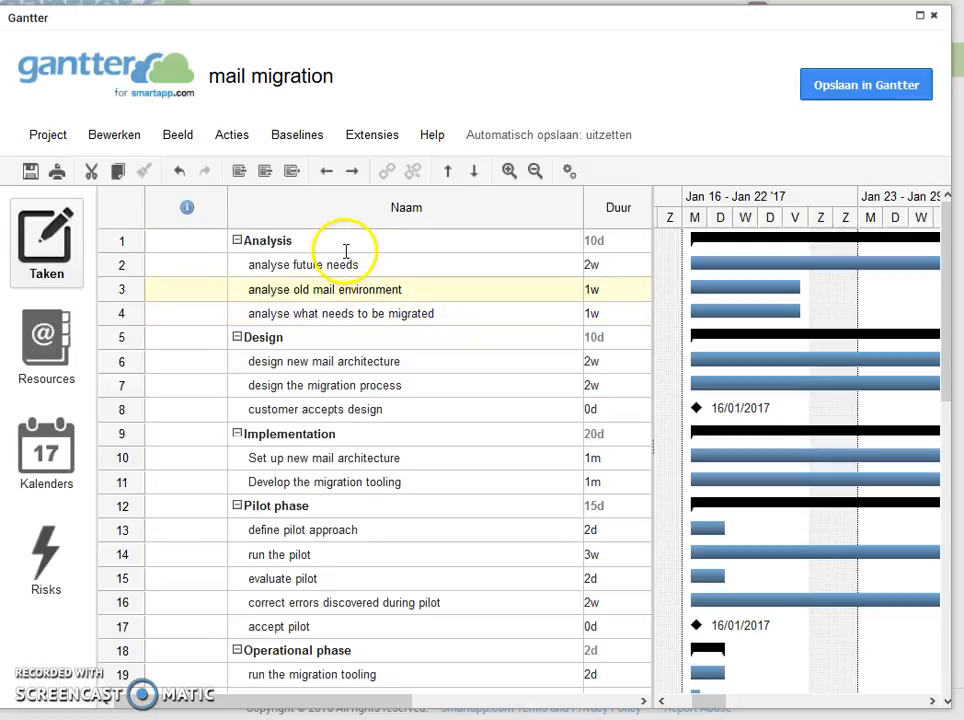
click(351, 263)
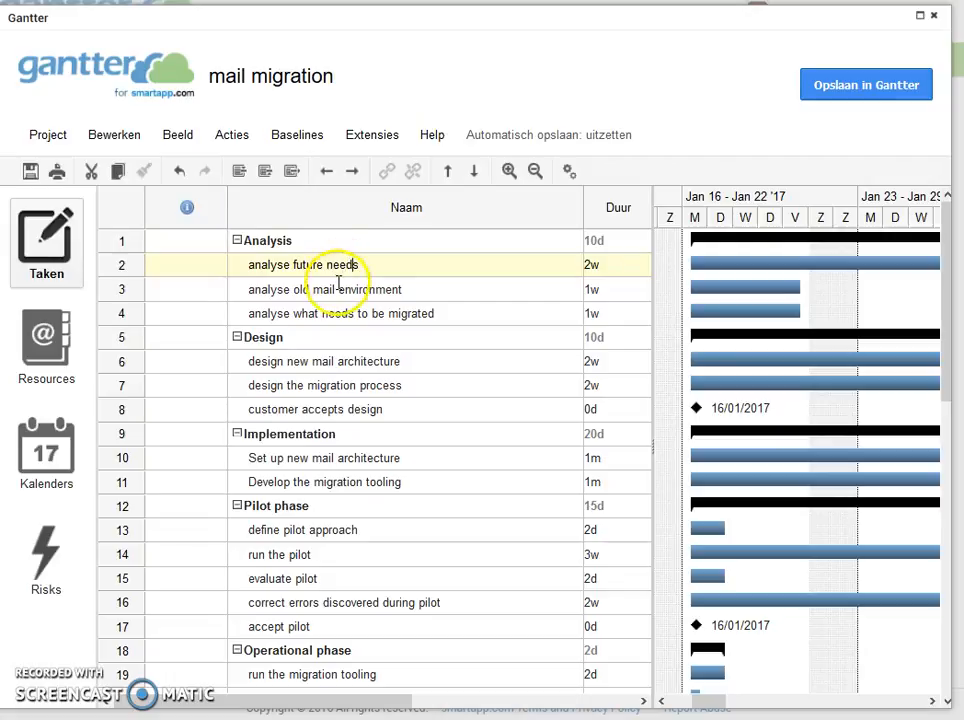
click(127, 290)
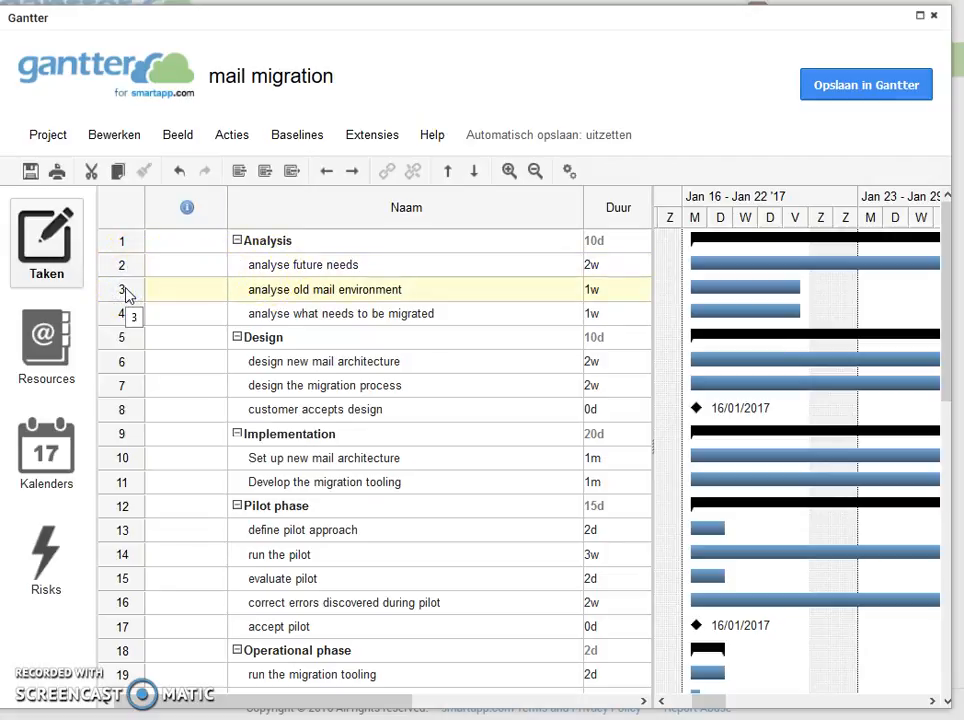
Make "analyse future needs" and "analyse old mail environment" predecessors of "analyse what needs to be migrated" and save the task properties.
drag(127, 292, 124, 320)
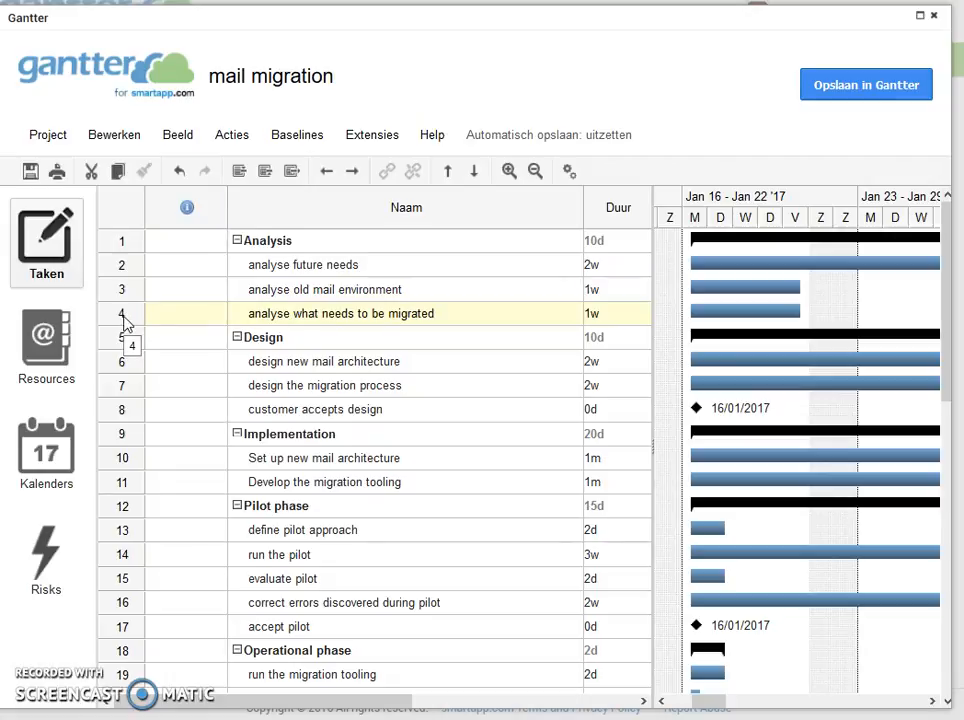
double_click(124, 320)
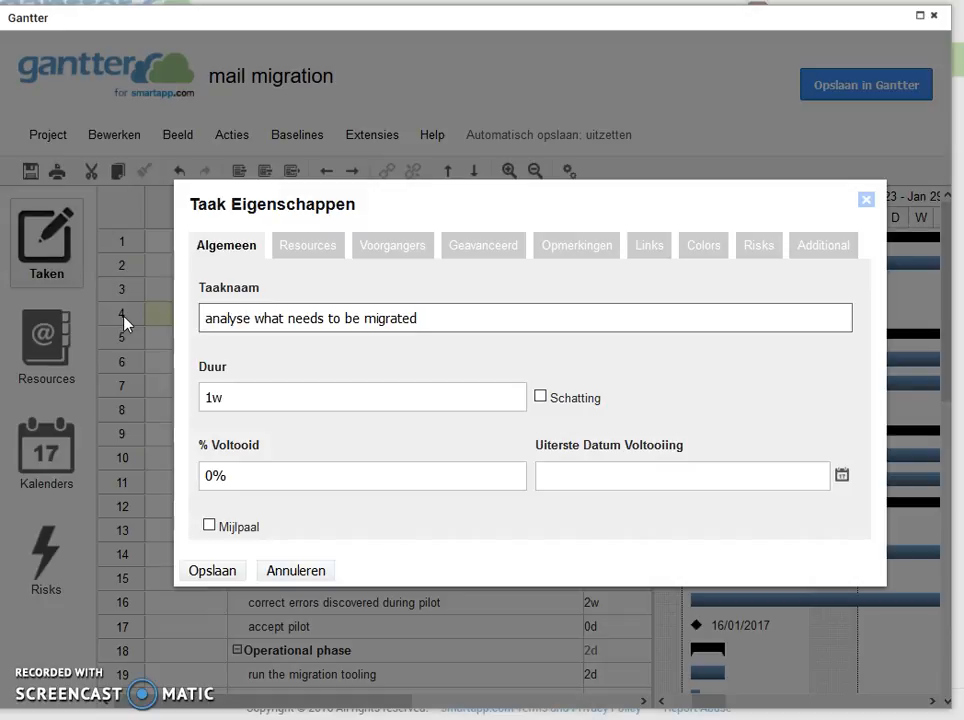
click(284, 264)
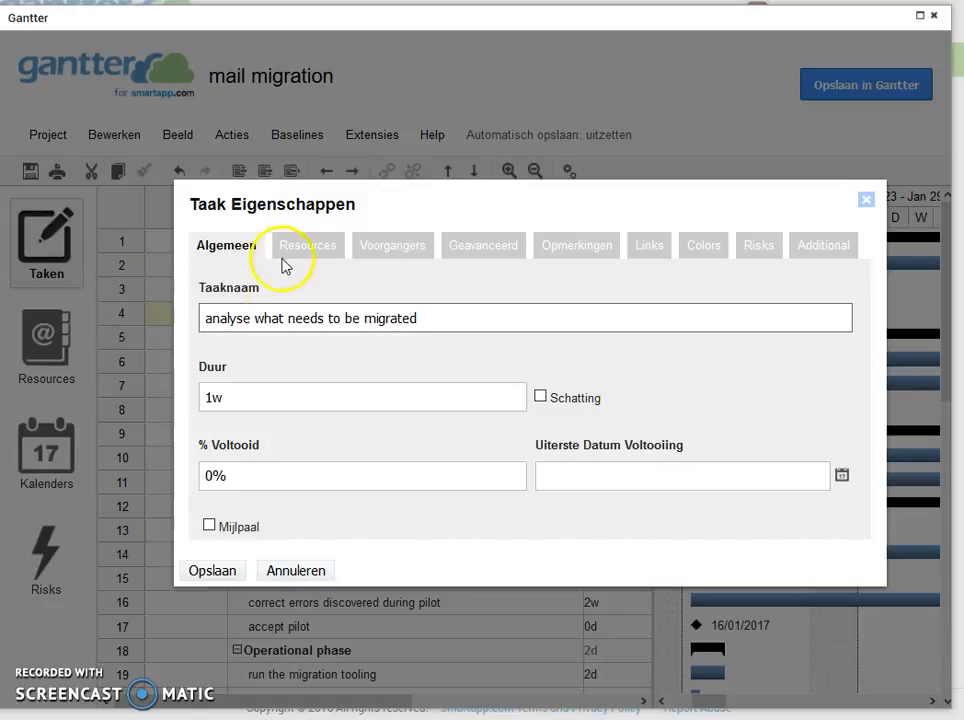
click(391, 254)
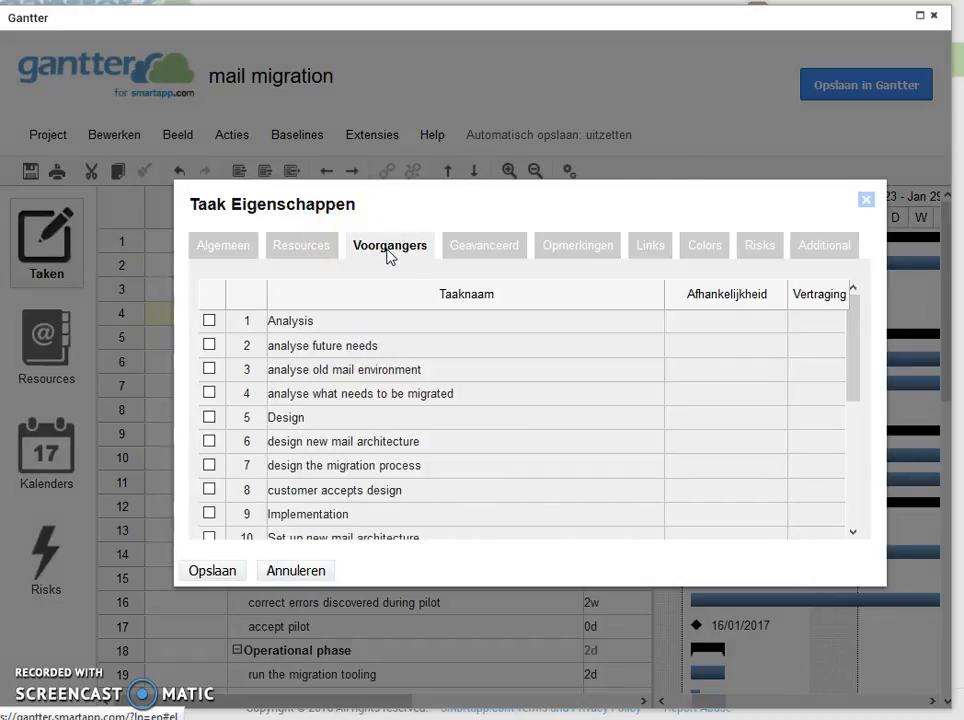
drag(460, 206, 566, 207)
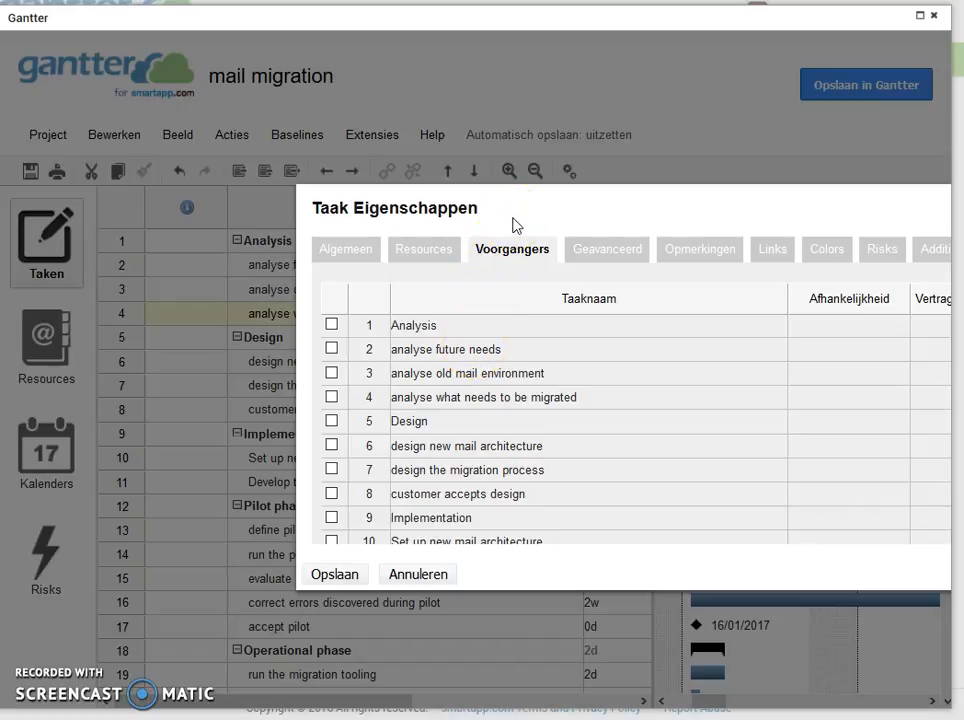
click(332, 349)
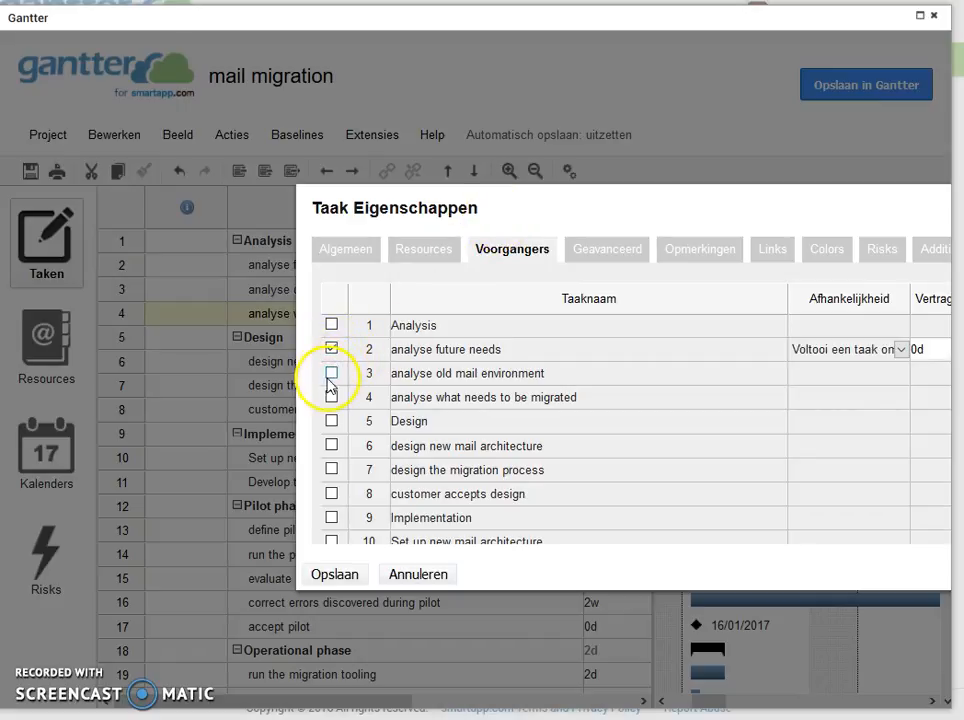
click(332, 374)
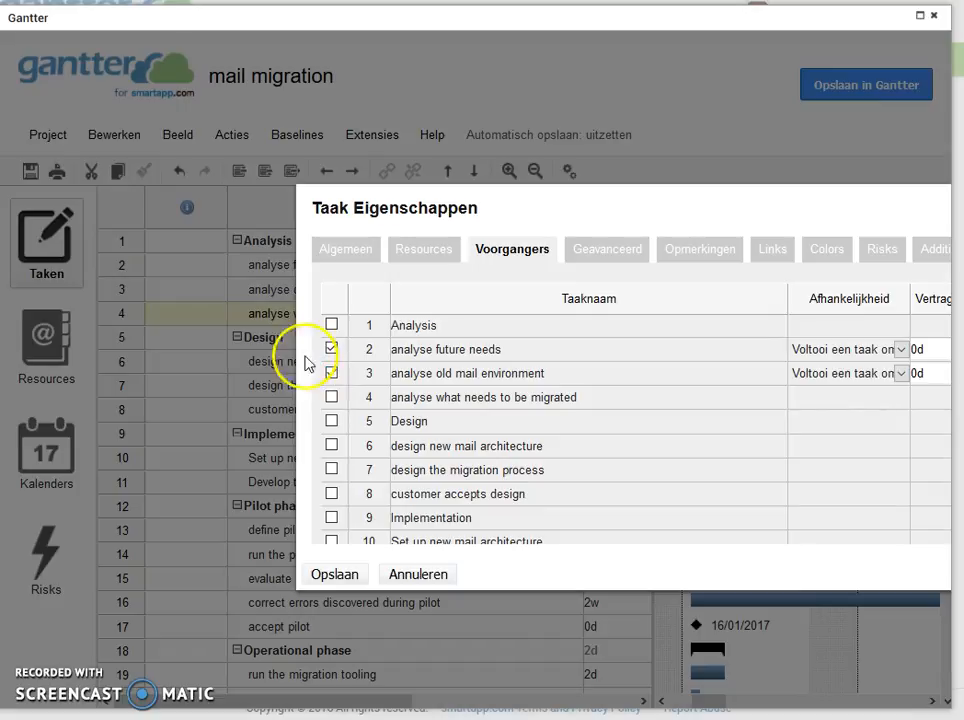
click(335, 575)
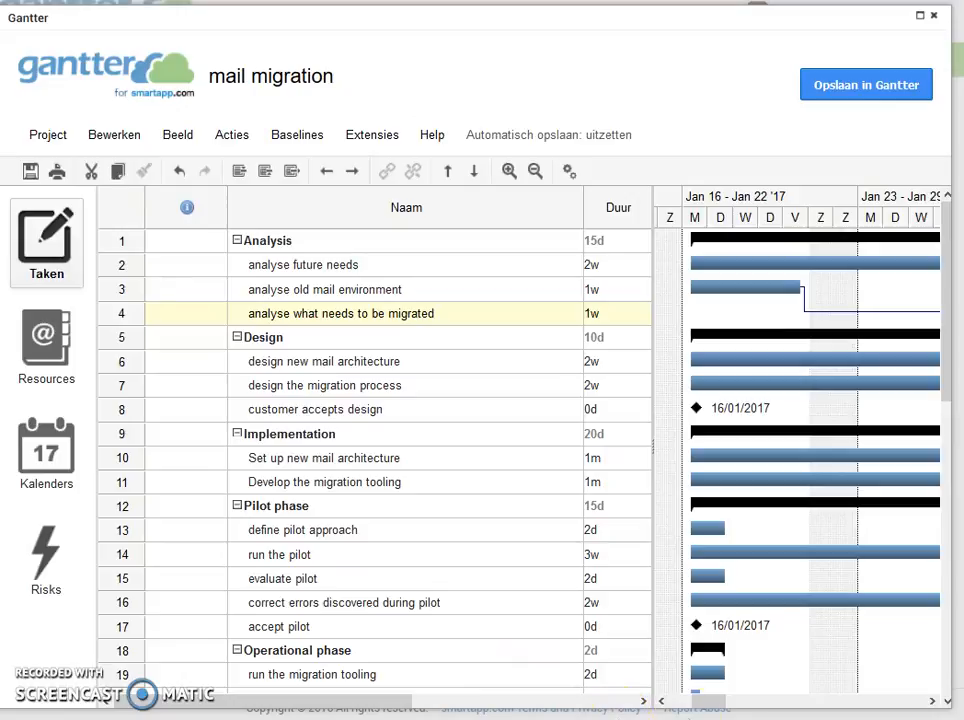
Widen the Gantt chart area and examine the dependency lines leading to "analyse what needs to be migrated".
drag(654, 445, 457, 441)
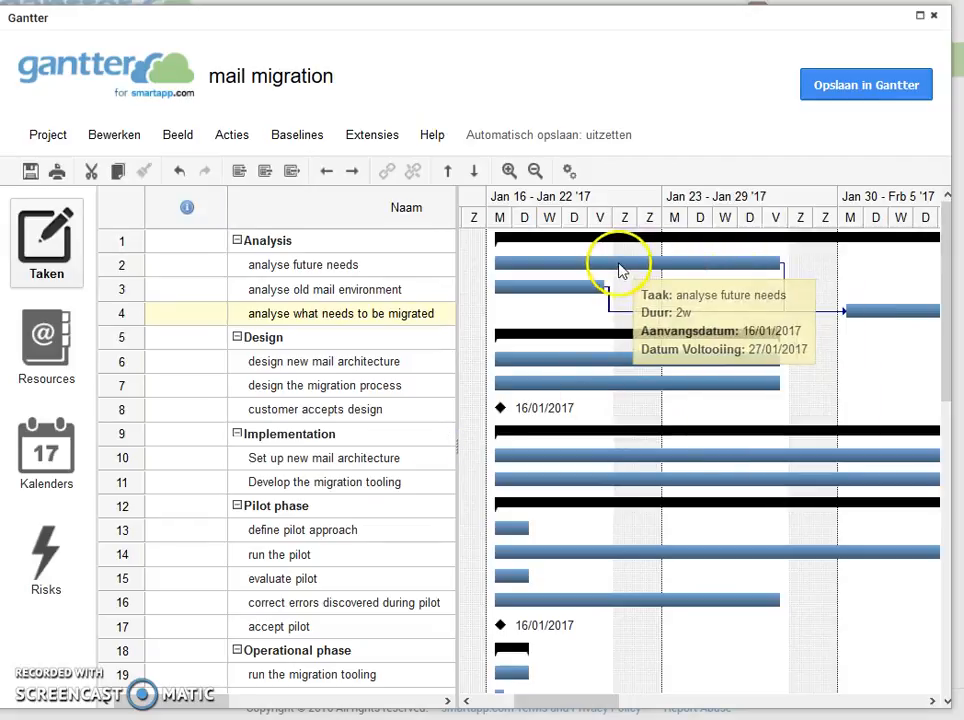
mouse_move(855, 316)
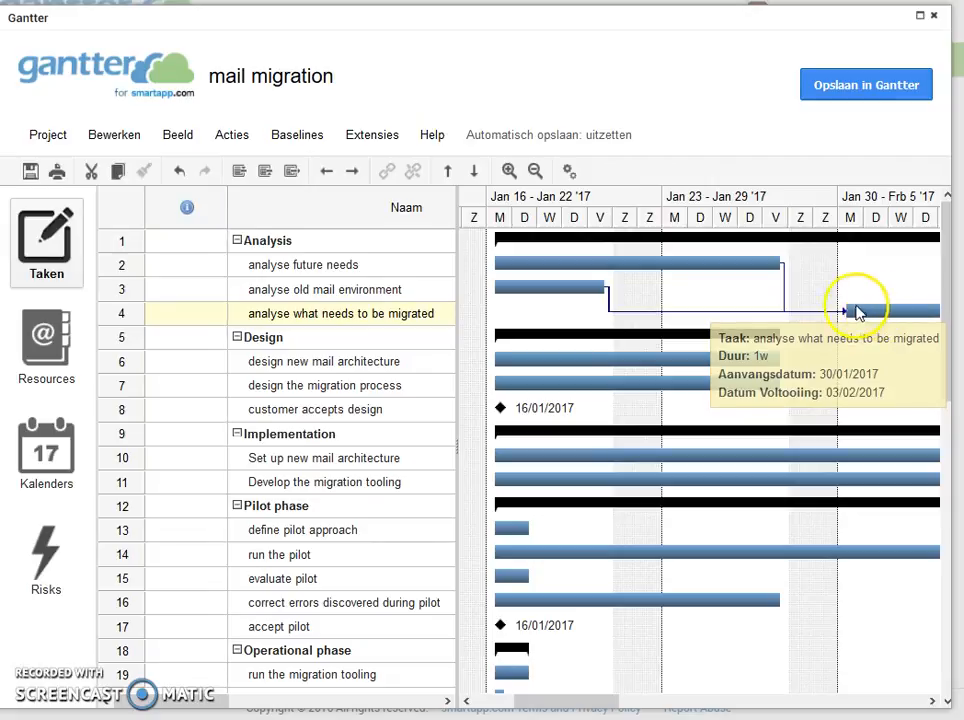
drag(787, 290, 847, 313)
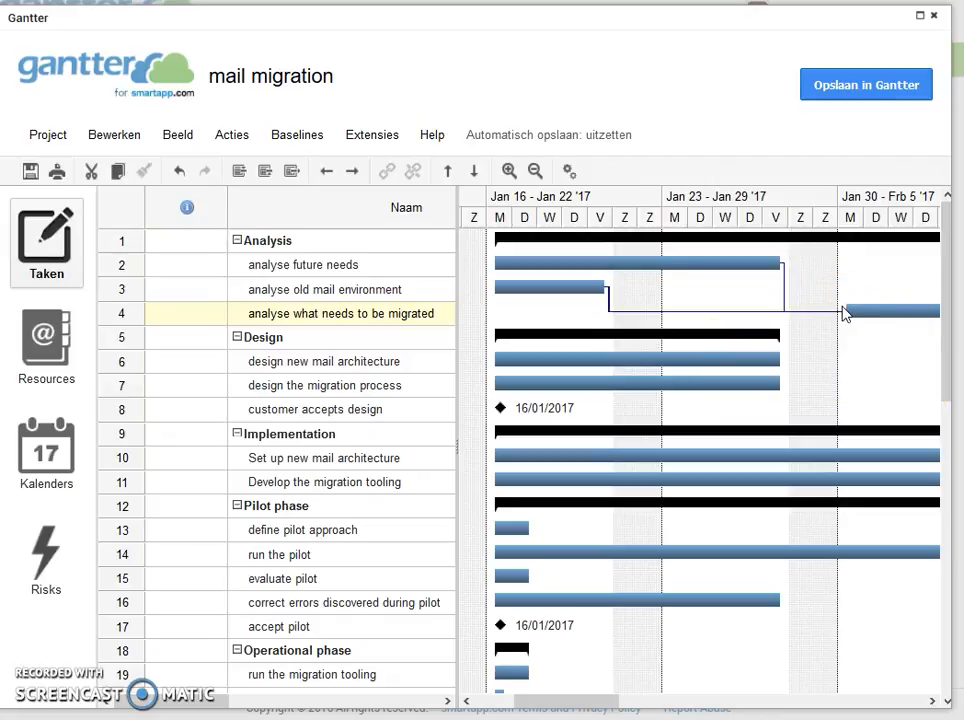
click(855, 311)
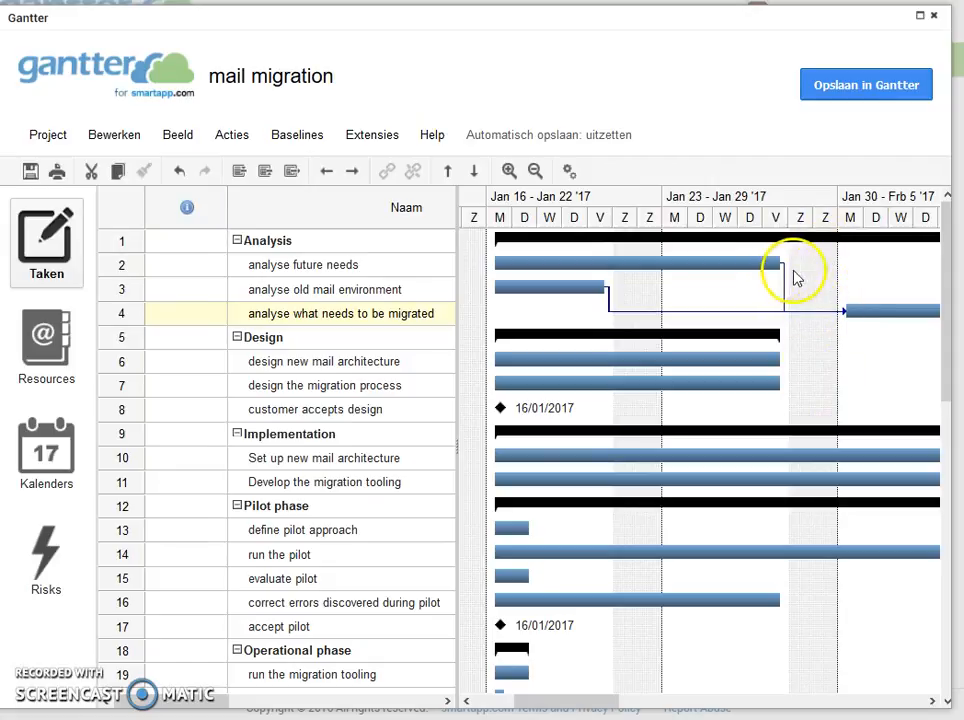
mouse_move(856, 323)
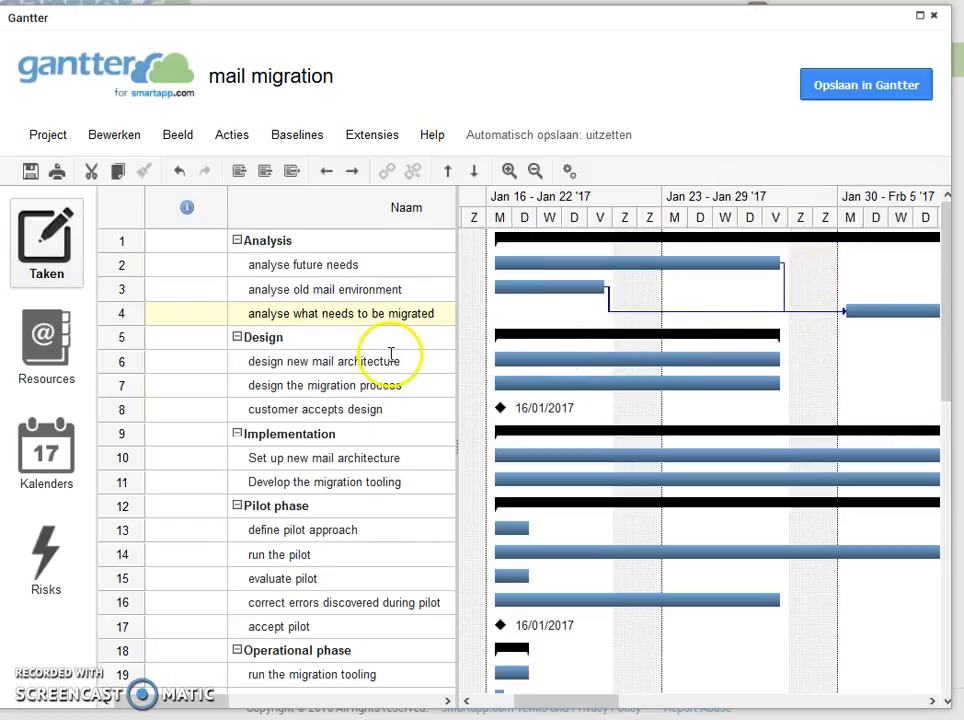
Make the Analysis phase a predecessor of the Design phase, save it, and check the link on the timeline.
click(133, 340)
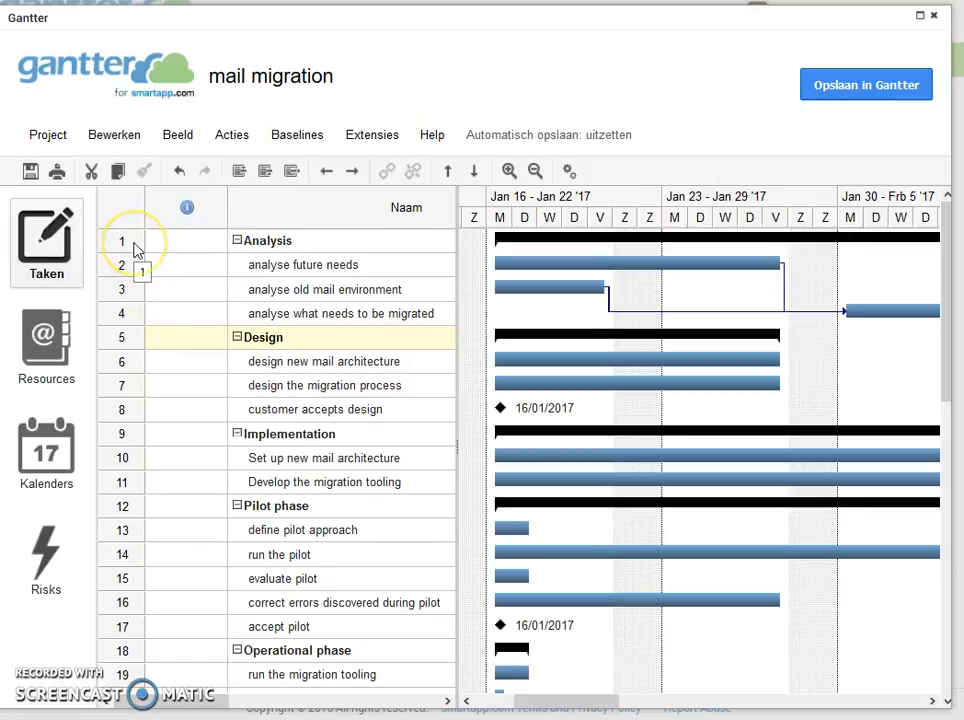
click(121, 341)
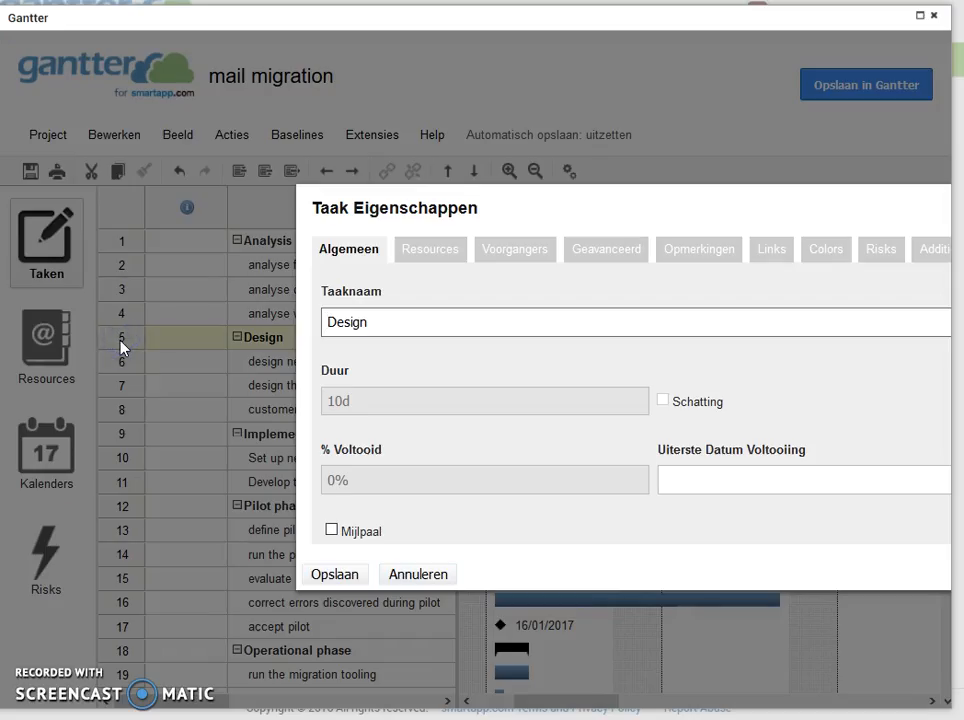
click(516, 252)
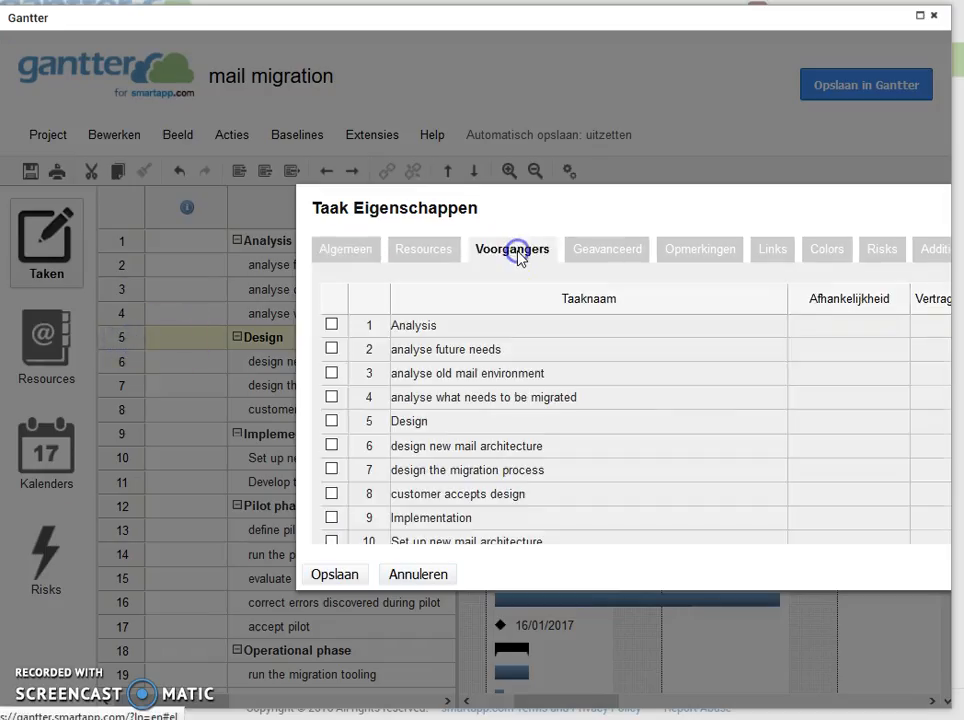
click(331, 325)
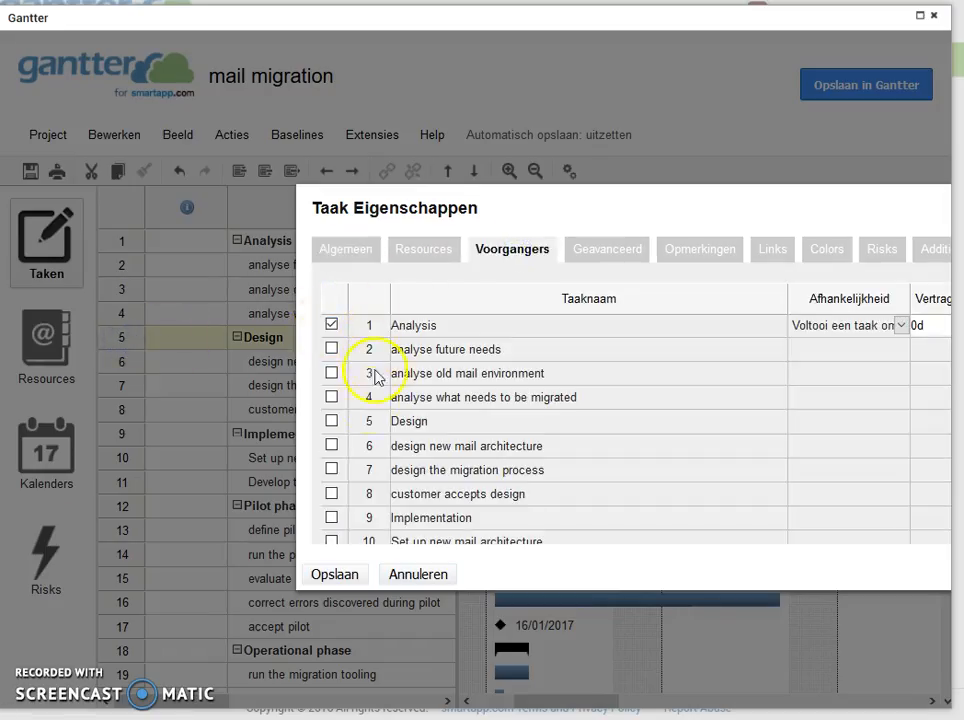
click(333, 576)
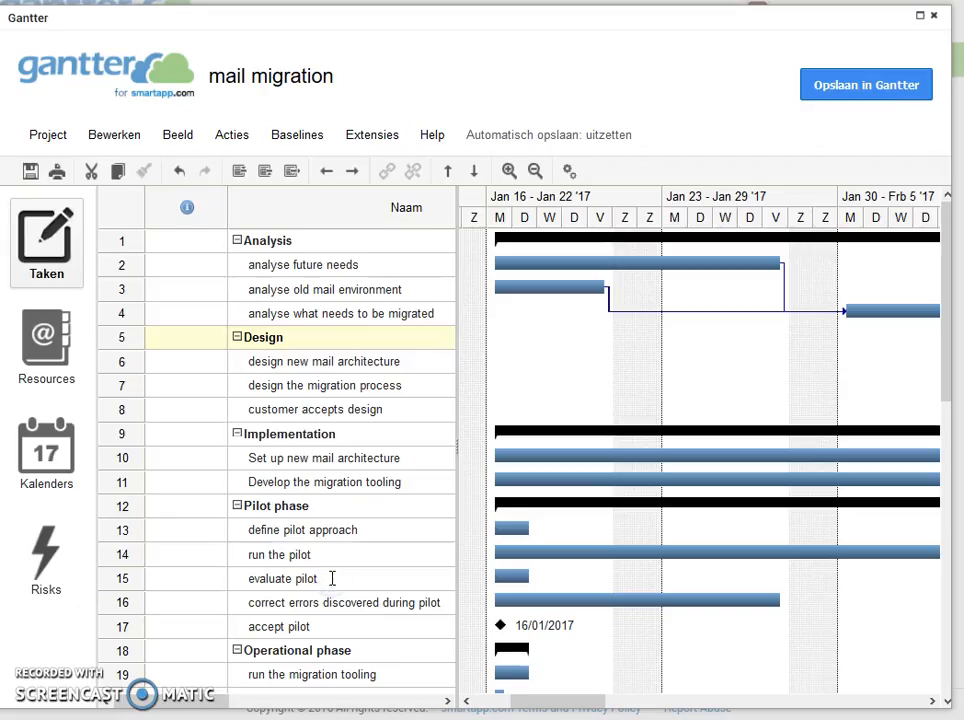
drag(538, 699, 602, 699)
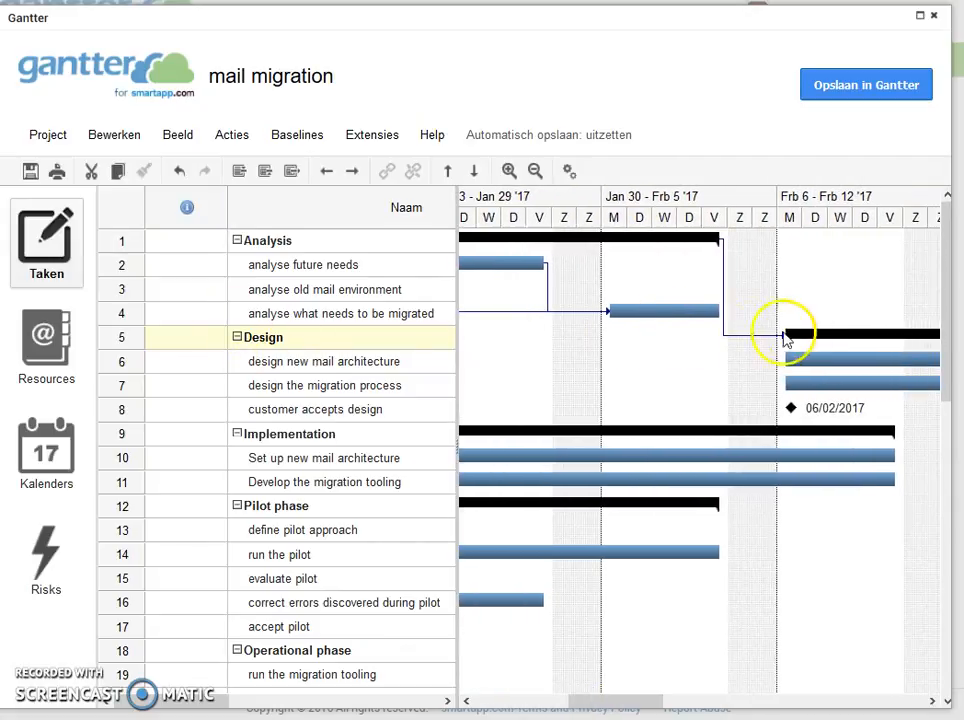
drag(617, 710, 637, 703)
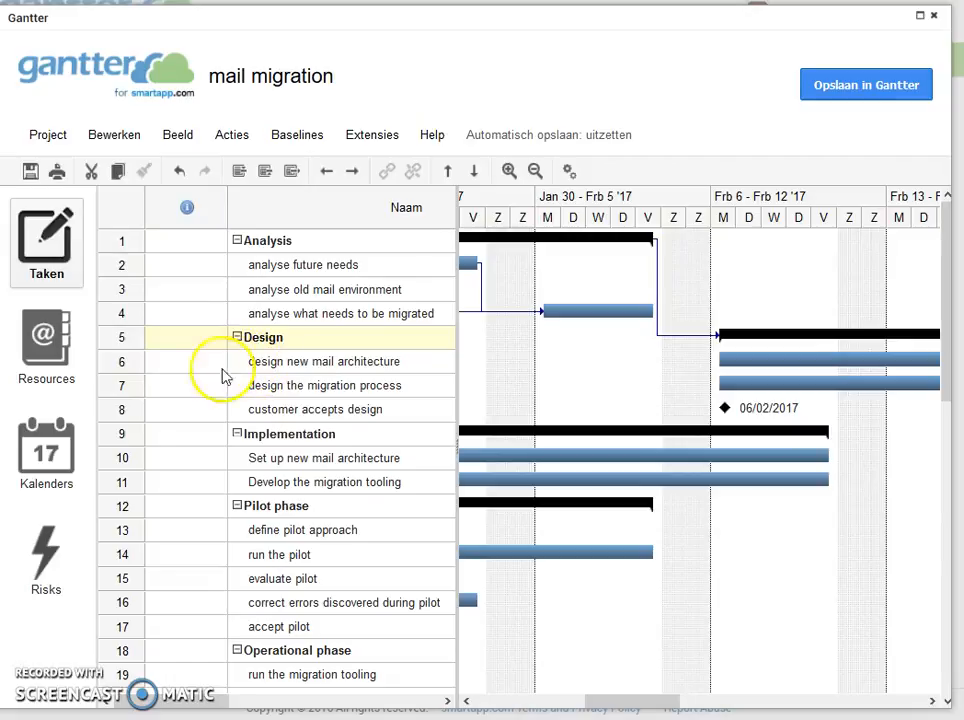
Examine the order of the Design subtasks, from the mail architecture and migration process designs to the customer's acceptance.
click(130, 363)
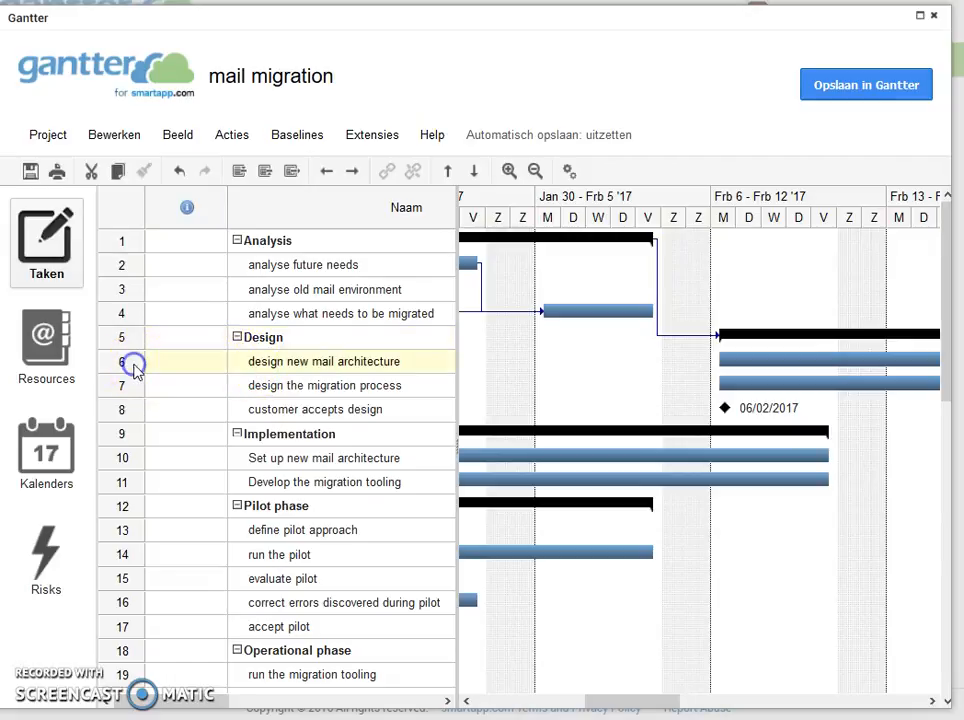
click(360, 386)
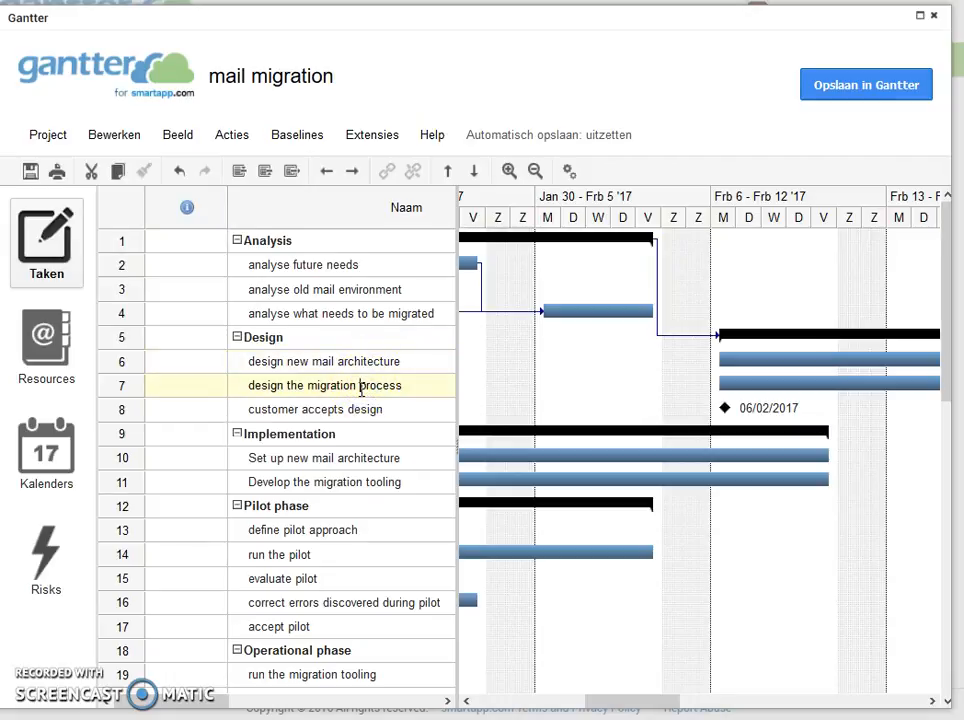
click(289, 361)
click(295, 389)
click(303, 415)
click(255, 362)
click(268, 385)
click(268, 405)
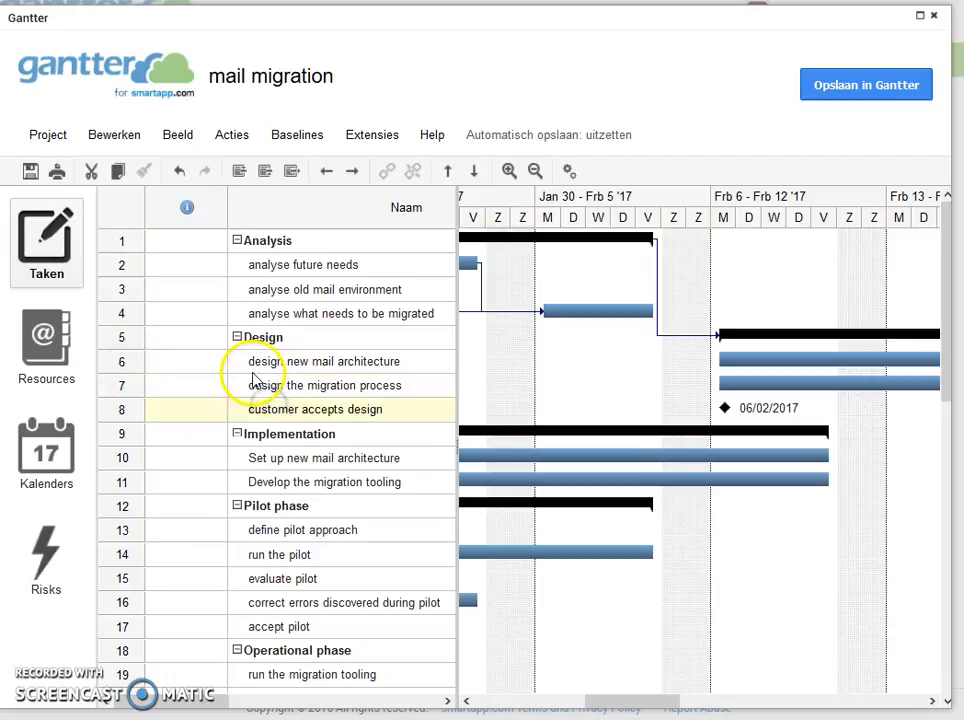
click(256, 363)
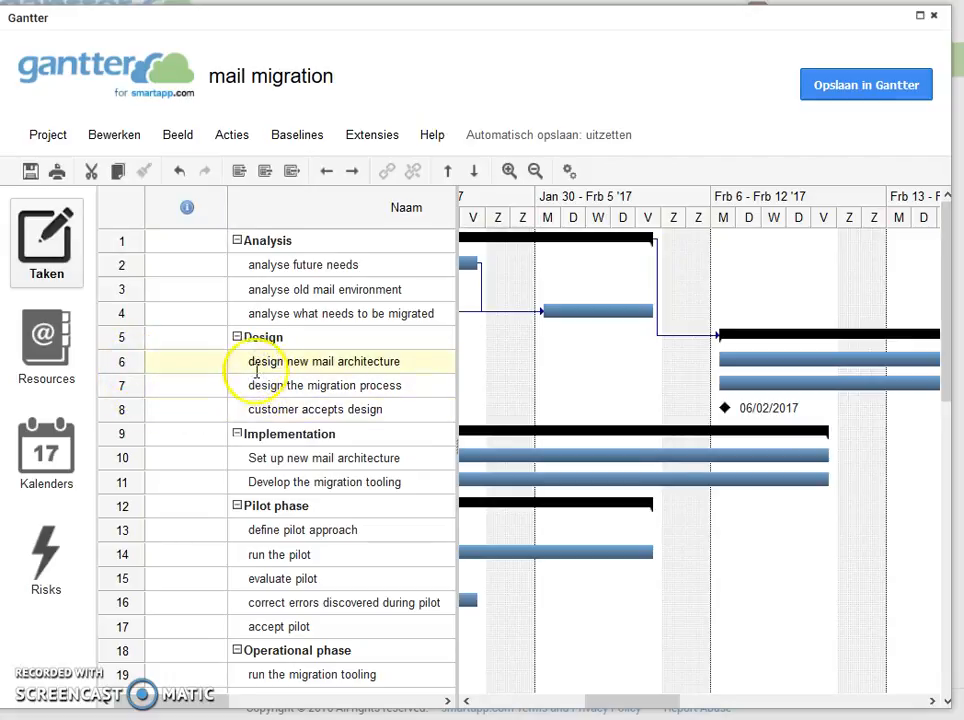
click(258, 389)
click(255, 411)
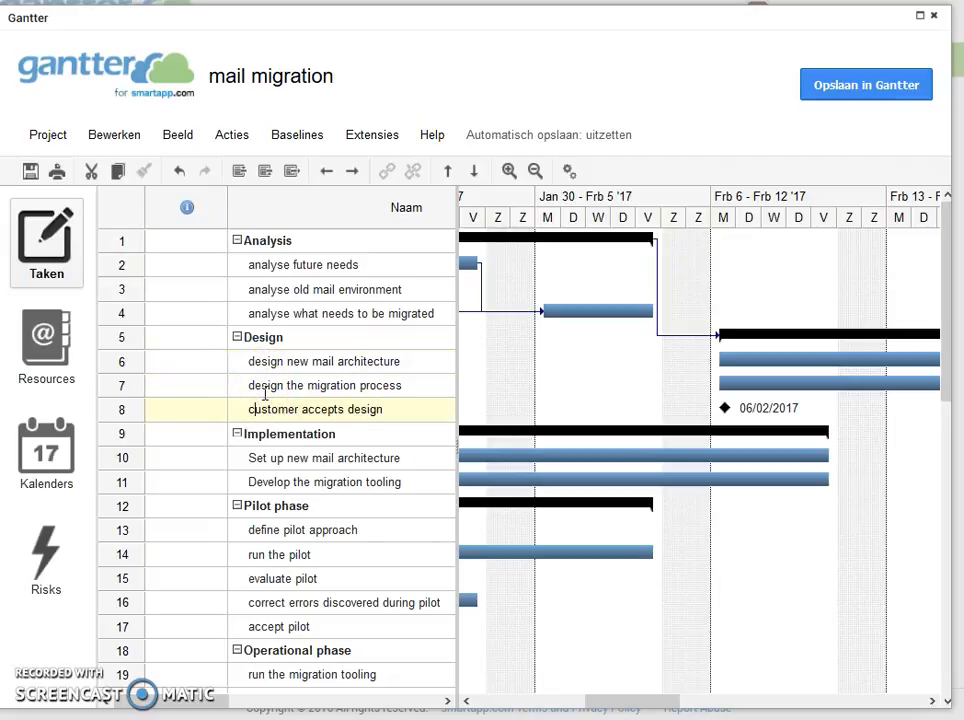
click(281, 358)
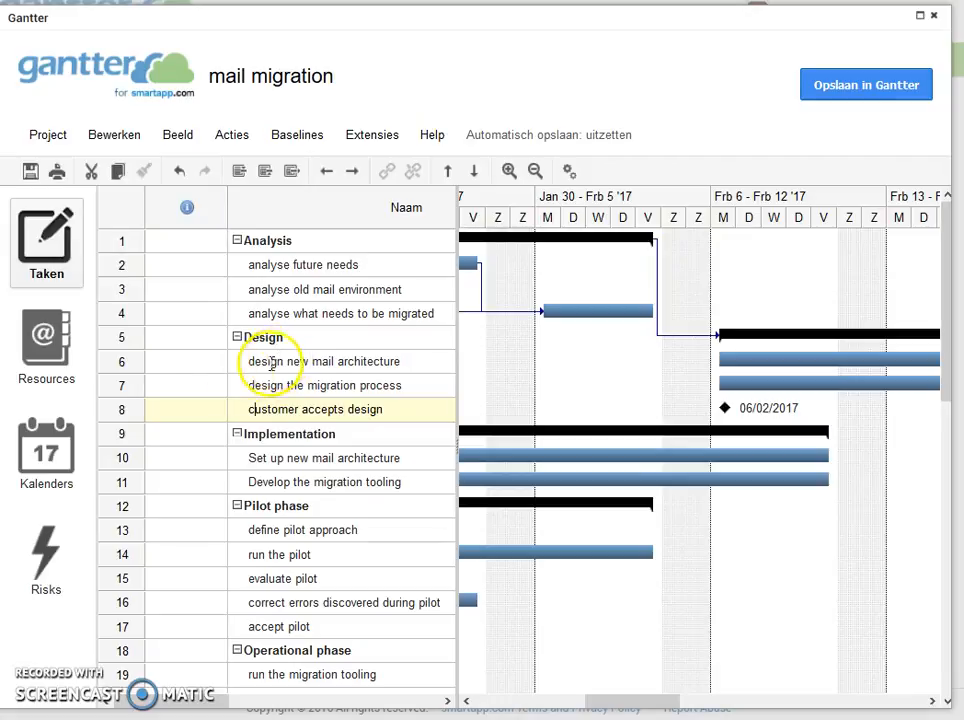
Link the Design subtasks "design new mail architecture", "design the migration process" and "customer accepts design" in sequence and check them on the timeline.
click(125, 362)
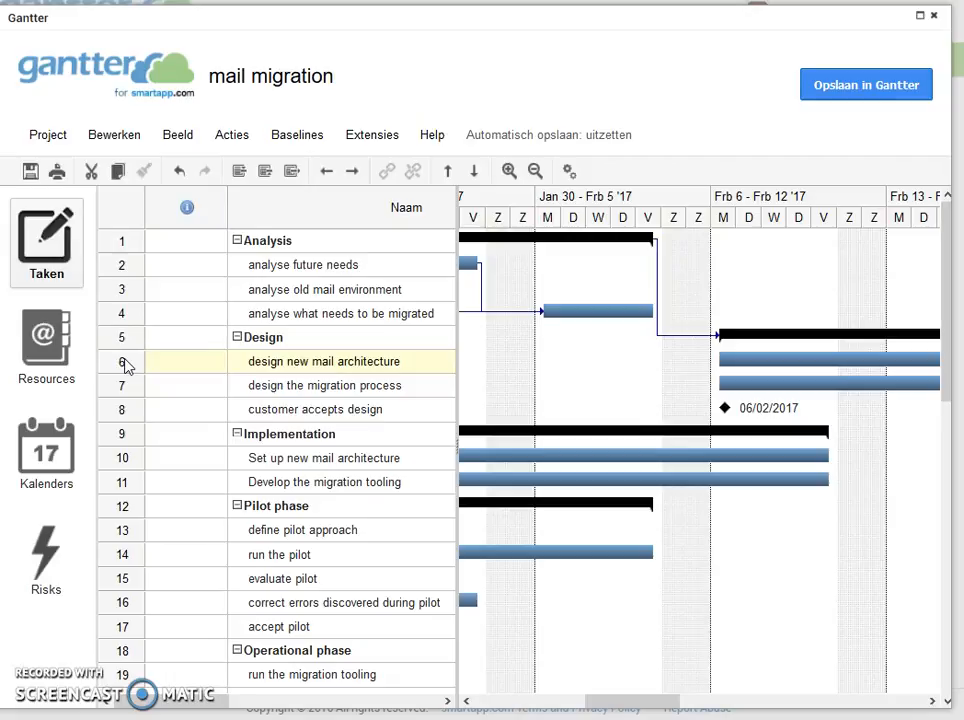
shift+click(126, 385)
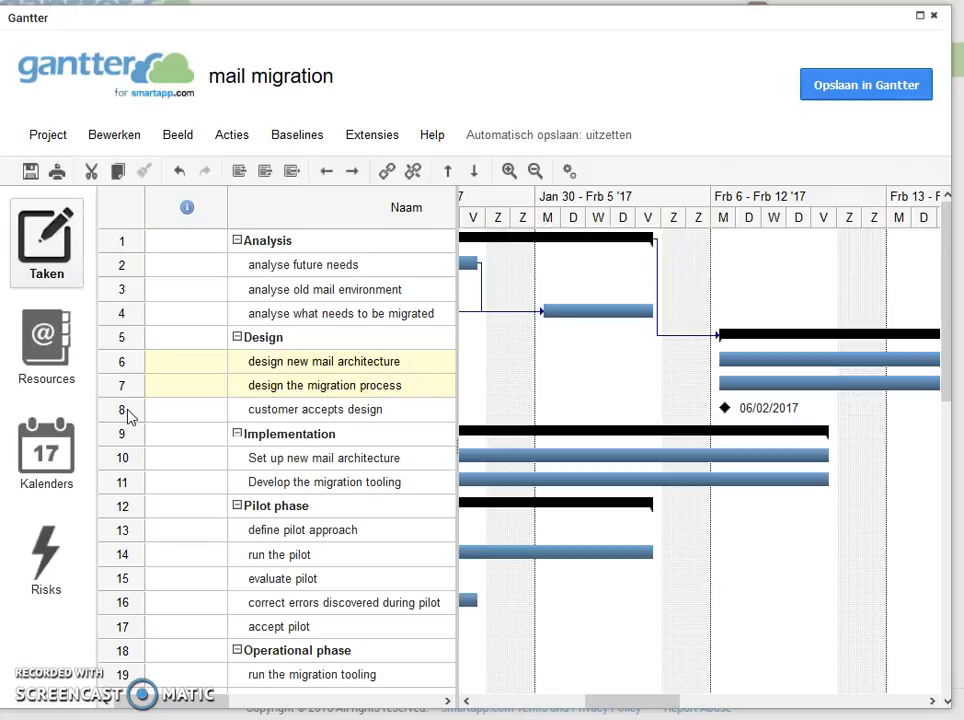
shift+click(126, 410)
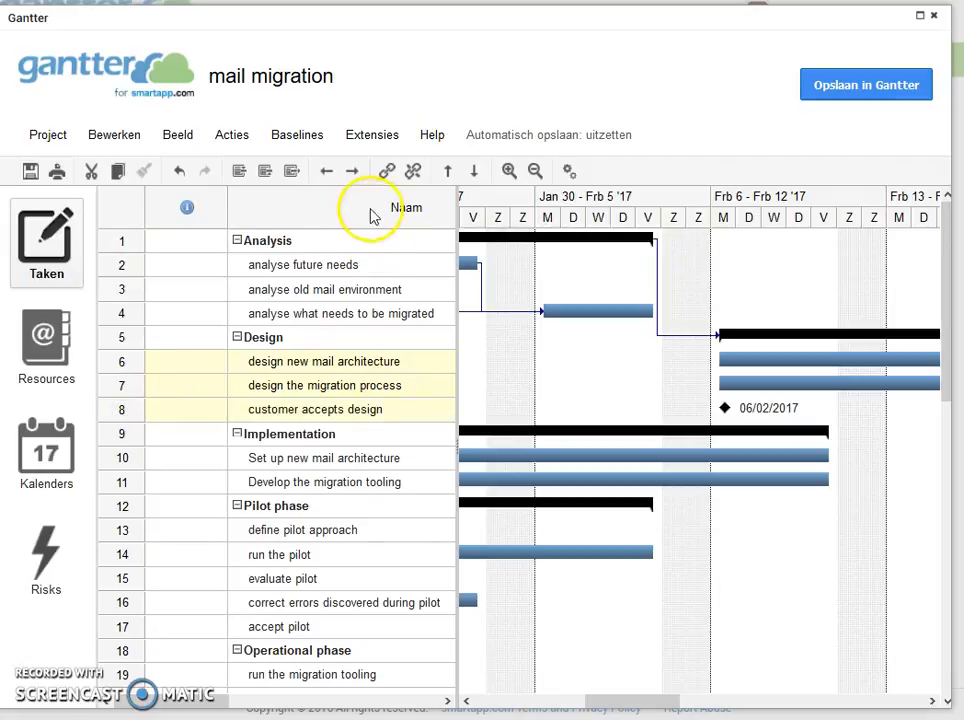
click(389, 175)
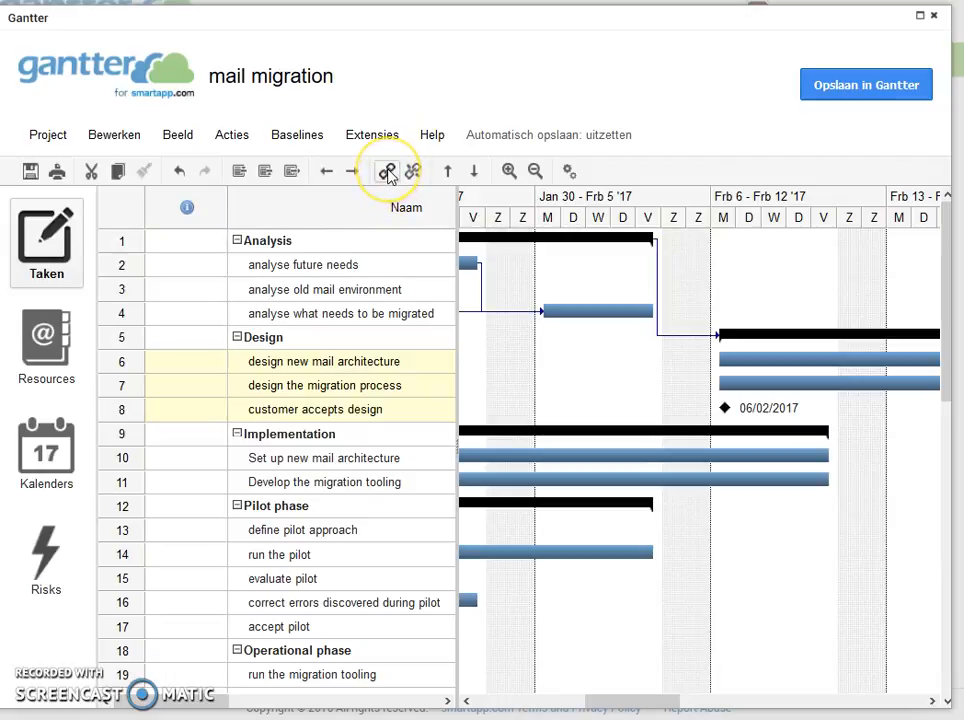
click(389, 175)
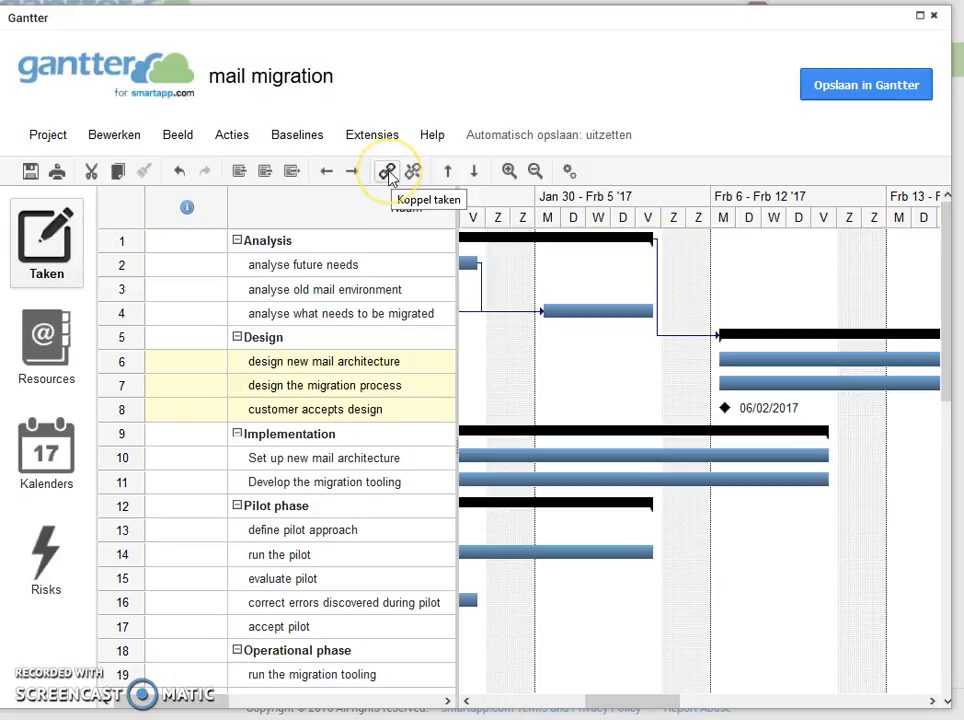
click(389, 174)
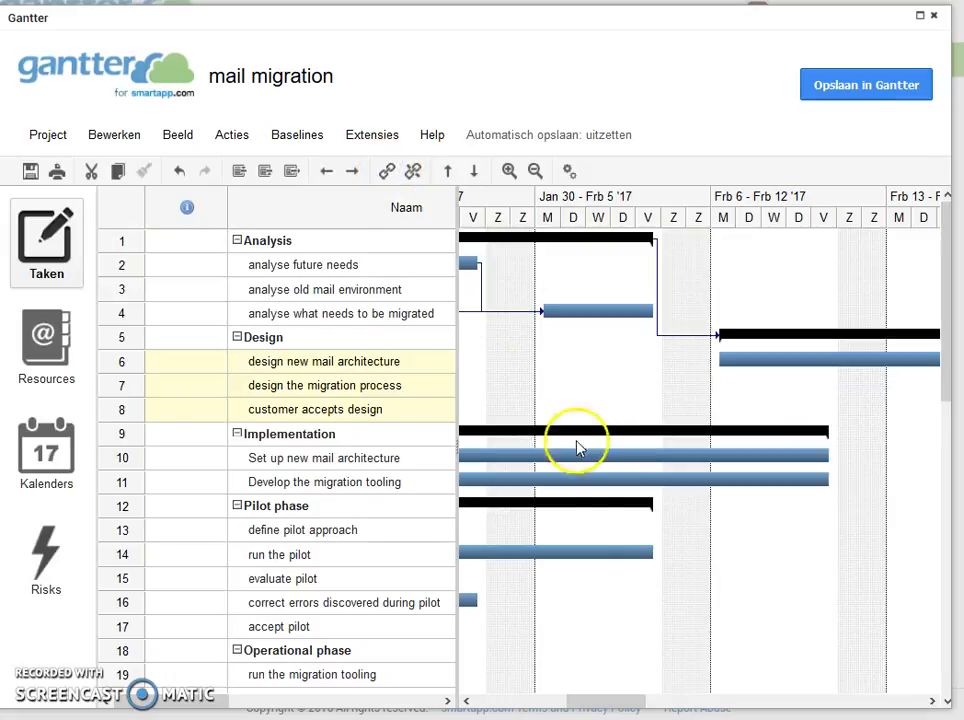
drag(609, 700, 743, 702)
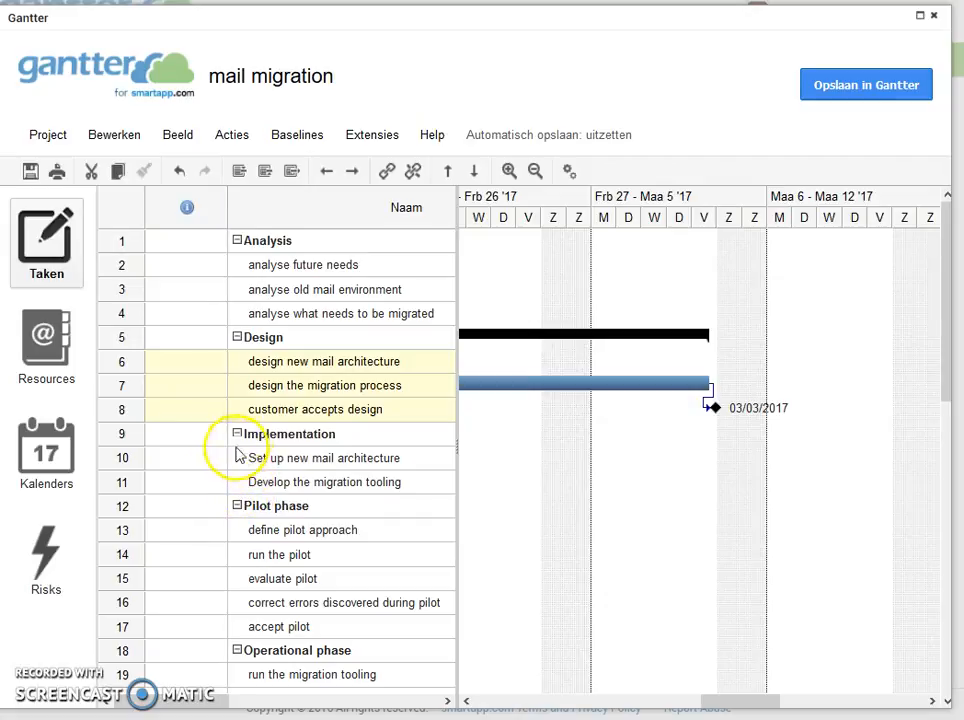
Make the Design phase a predecessor of the Implementation phase and save the task properties.
click(127, 438)
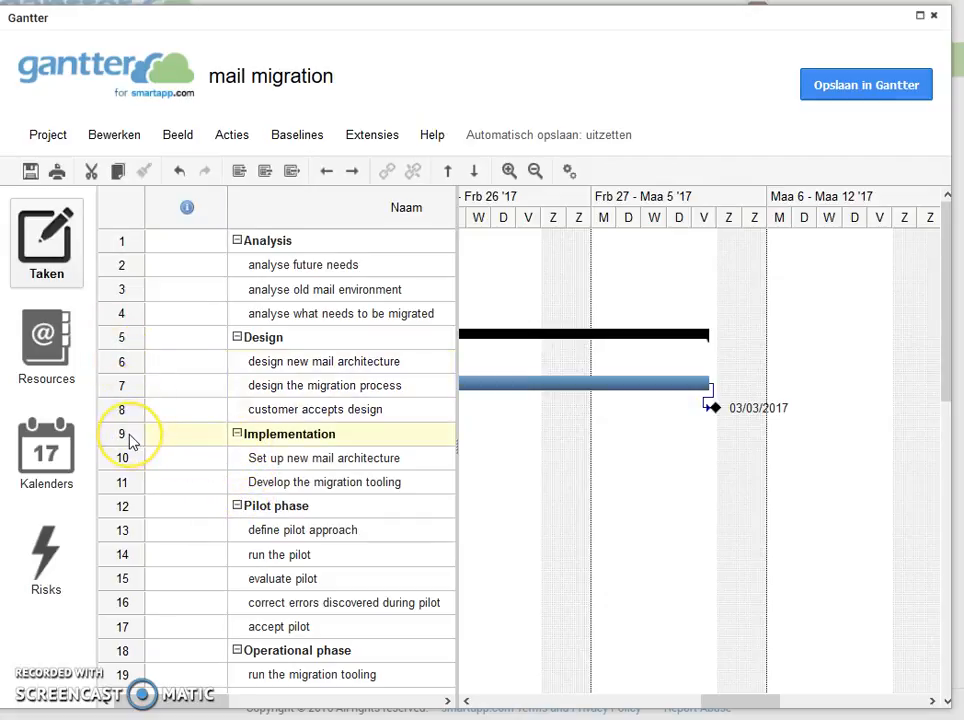
double_click(131, 441)
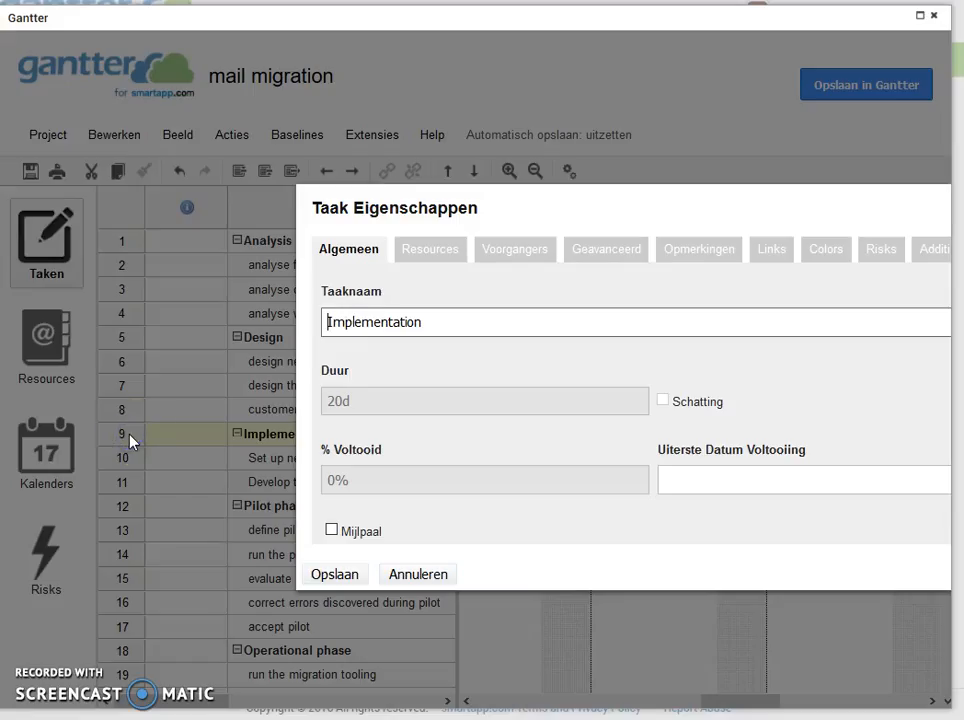
click(510, 257)
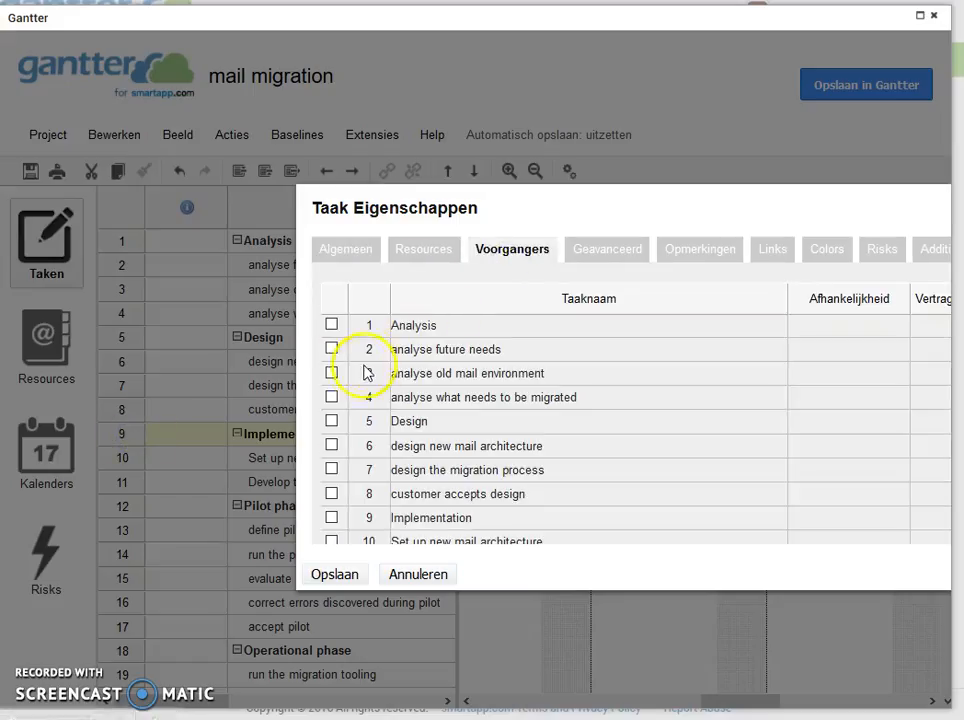
click(331, 421)
click(336, 576)
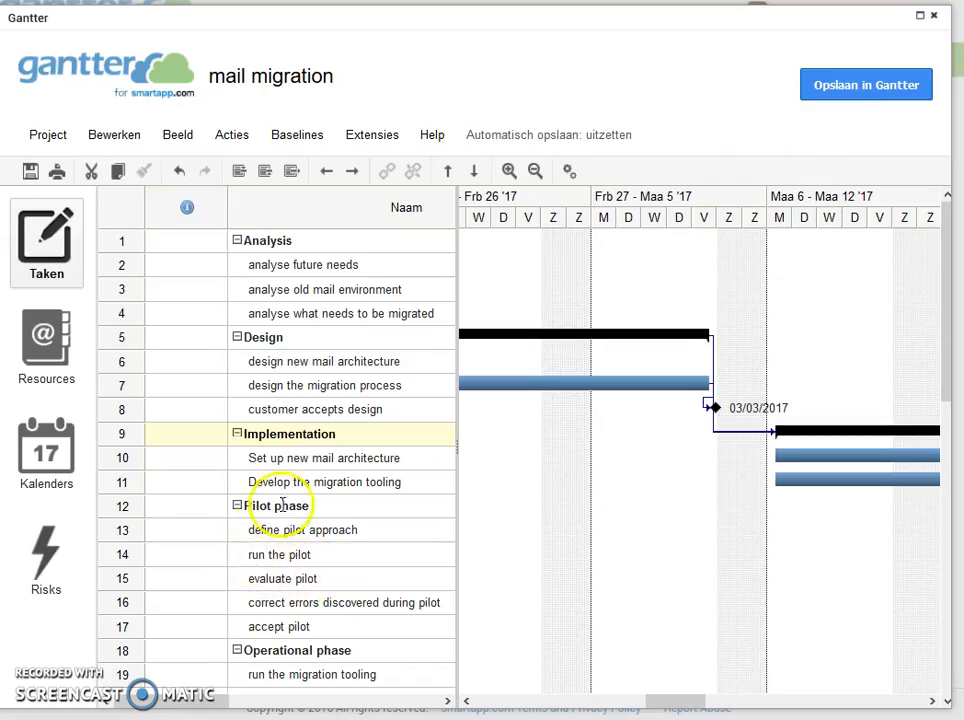
click(286, 458)
click(292, 485)
click(294, 458)
click(294, 484)
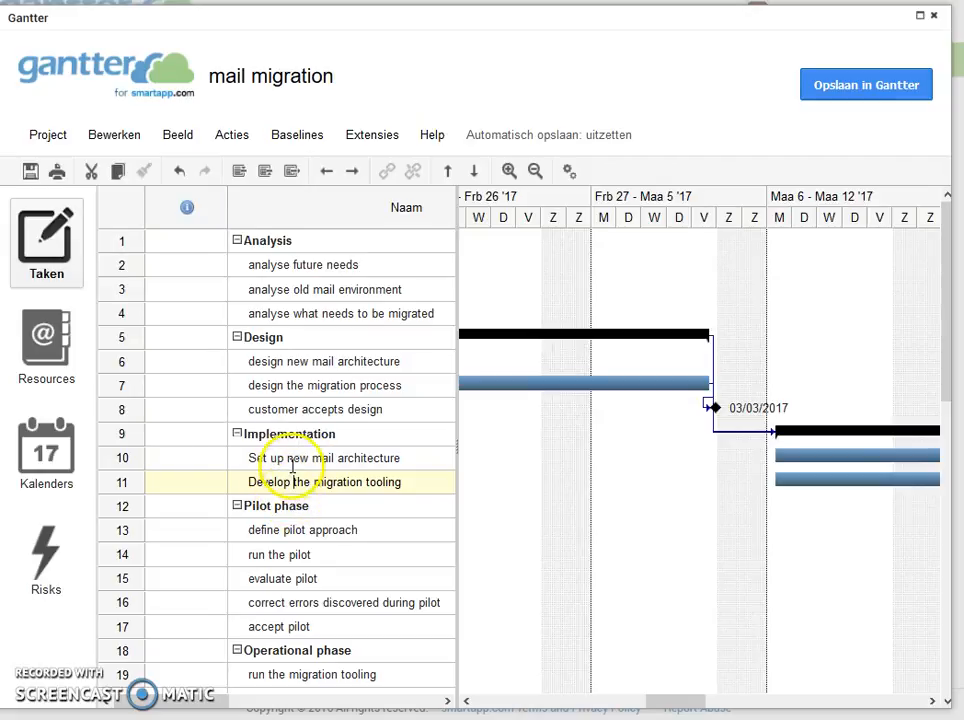
Make the Implementation phase a predecessor of the Pilot phase, save it, and check the link on the timeline.
click(131, 508)
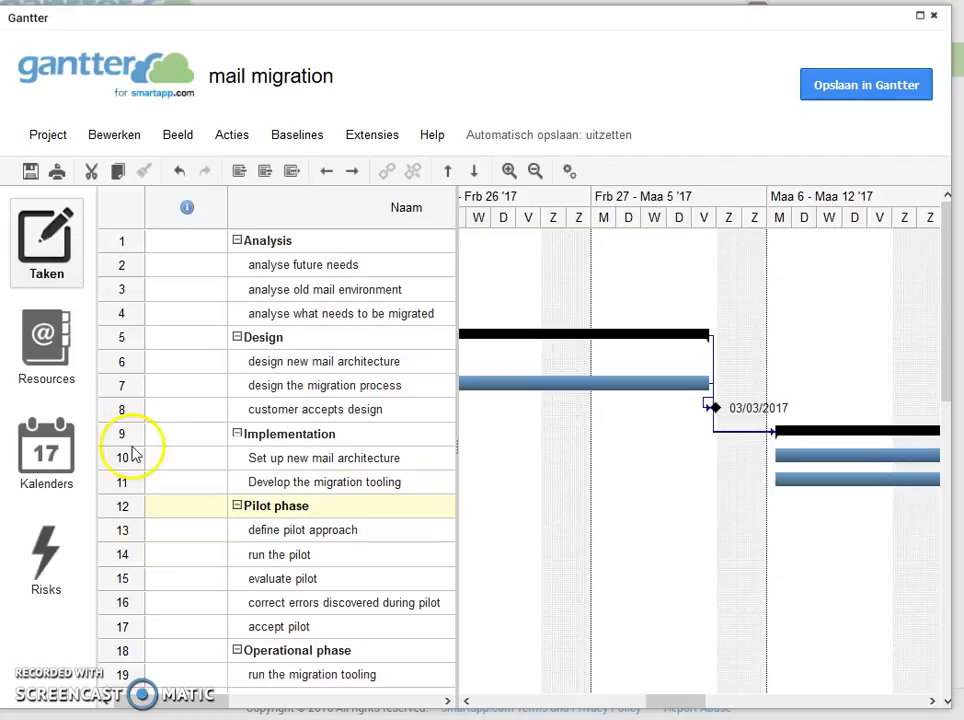
double_click(133, 510)
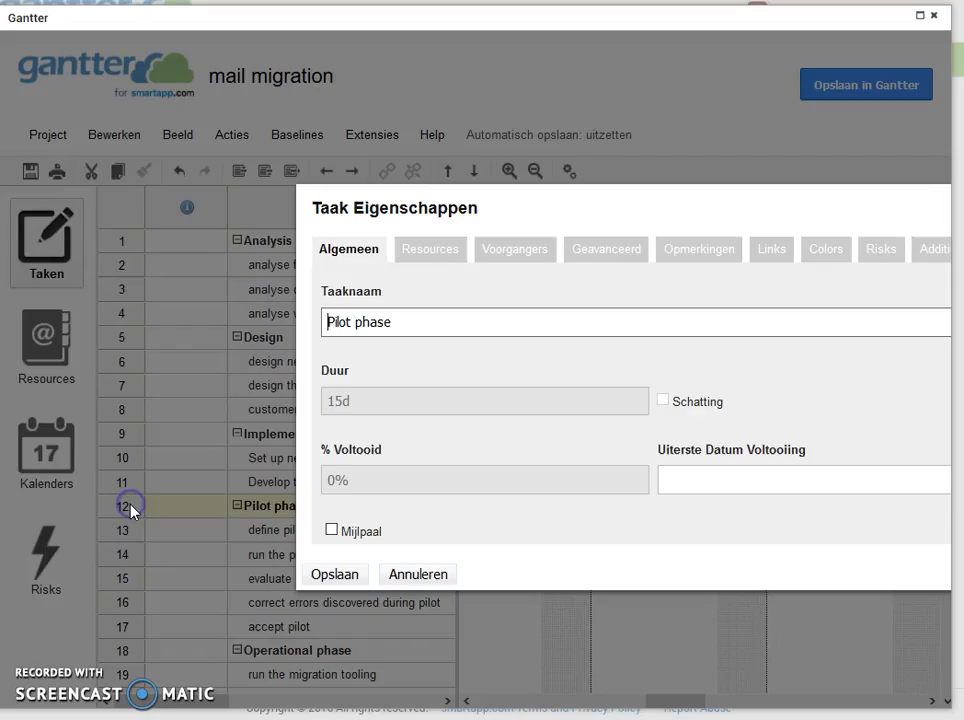
click(515, 250)
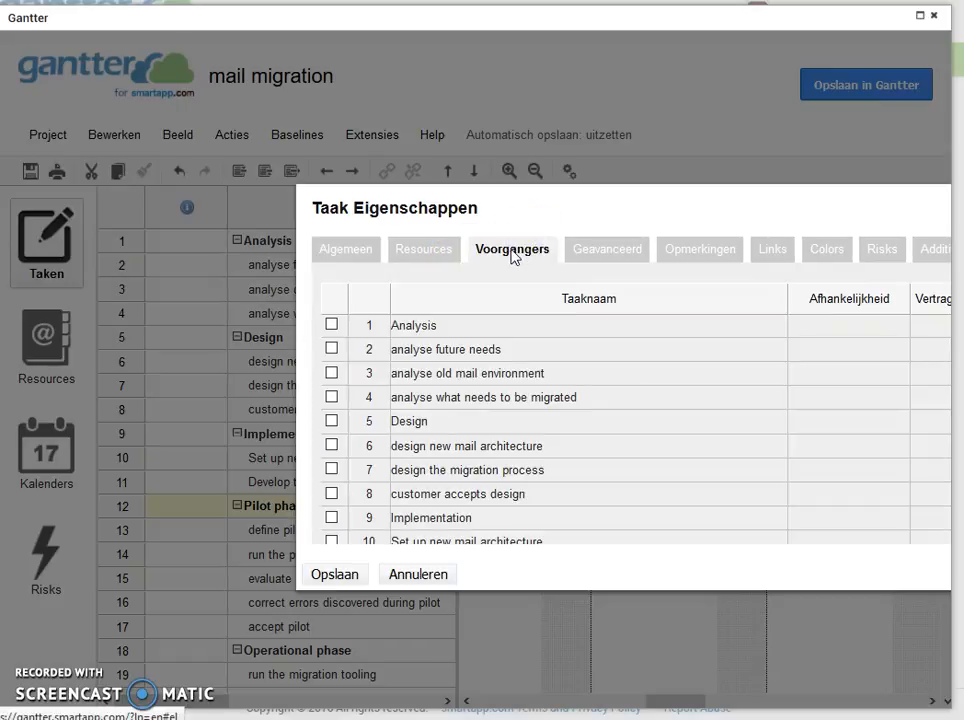
click(331, 518)
click(336, 575)
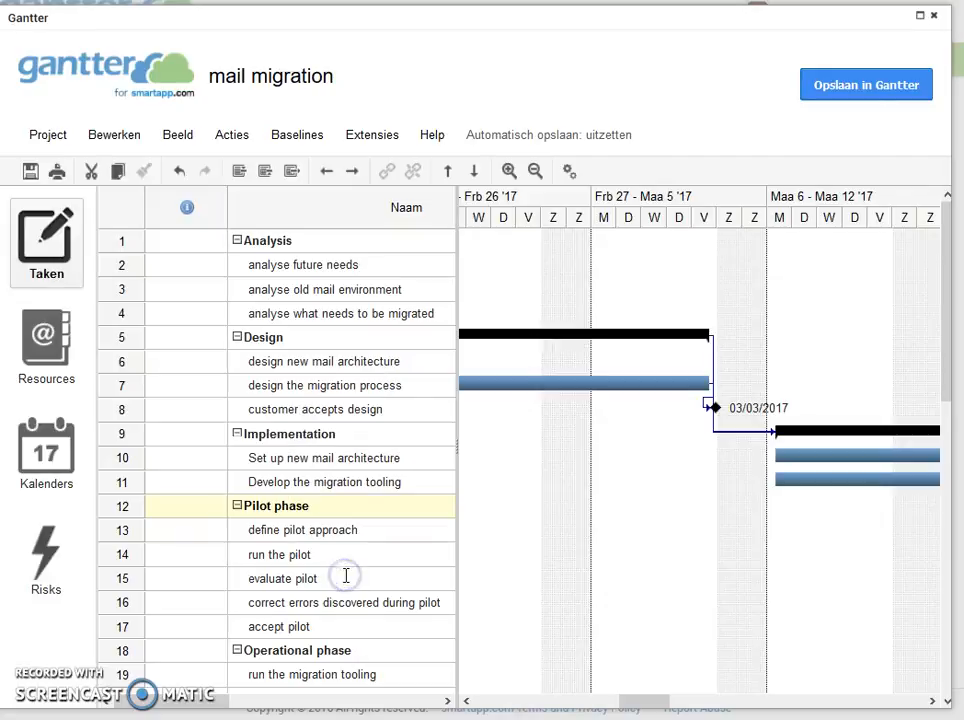
drag(640, 702, 752, 703)
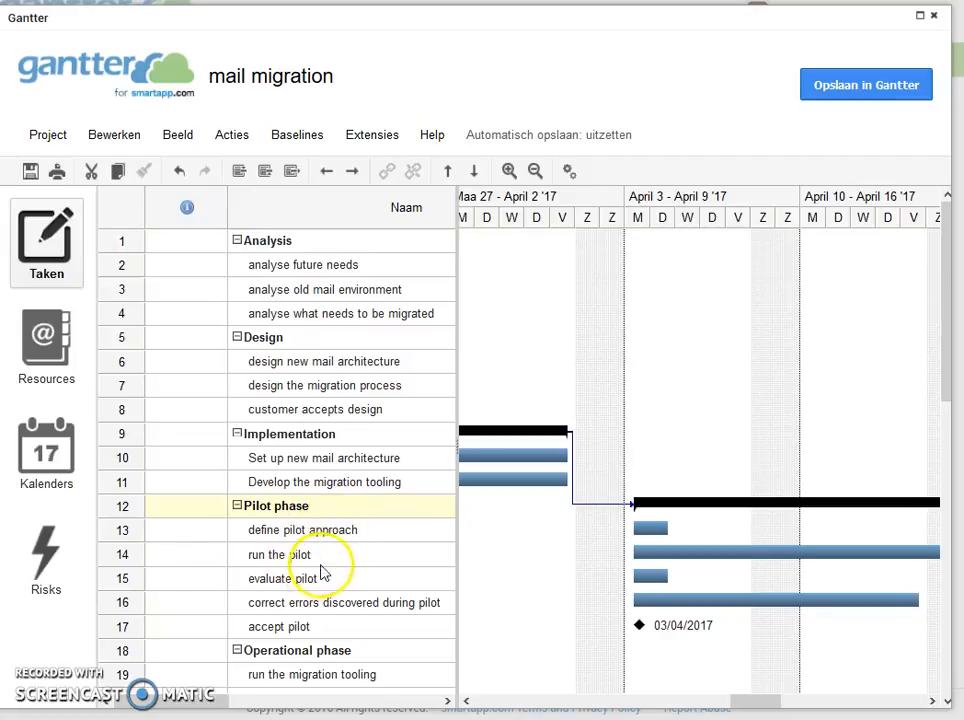
Link the five Pilot phase subtasks in sequence, from "define pilot approach" to "accept pilot", and check the chain on the timeline.
click(130, 535)
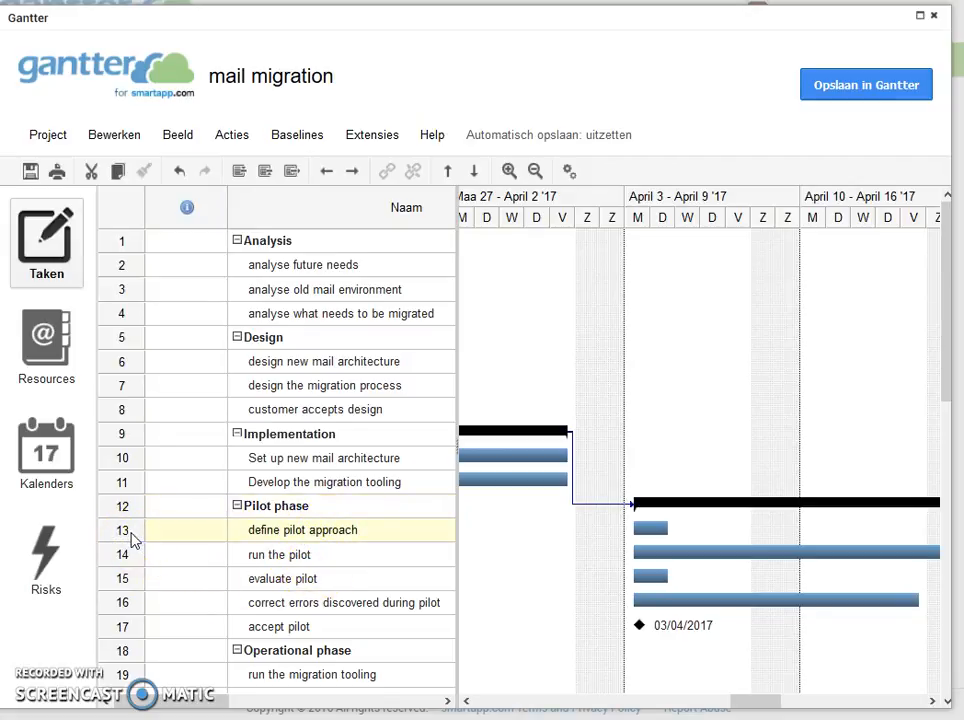
shift+click(128, 554)
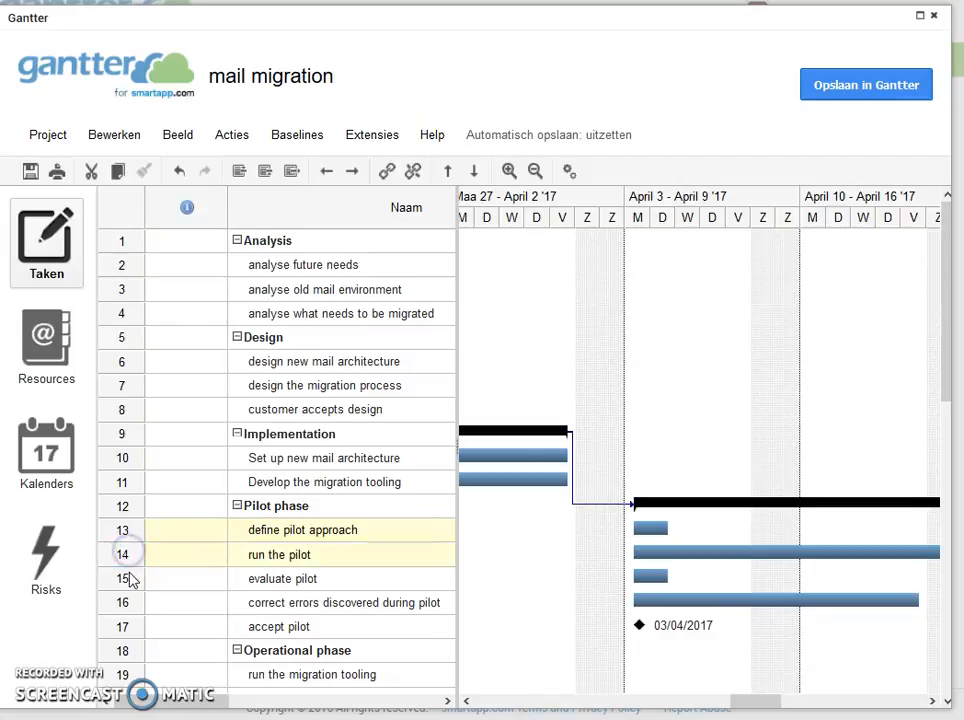
shift+click(127, 604)
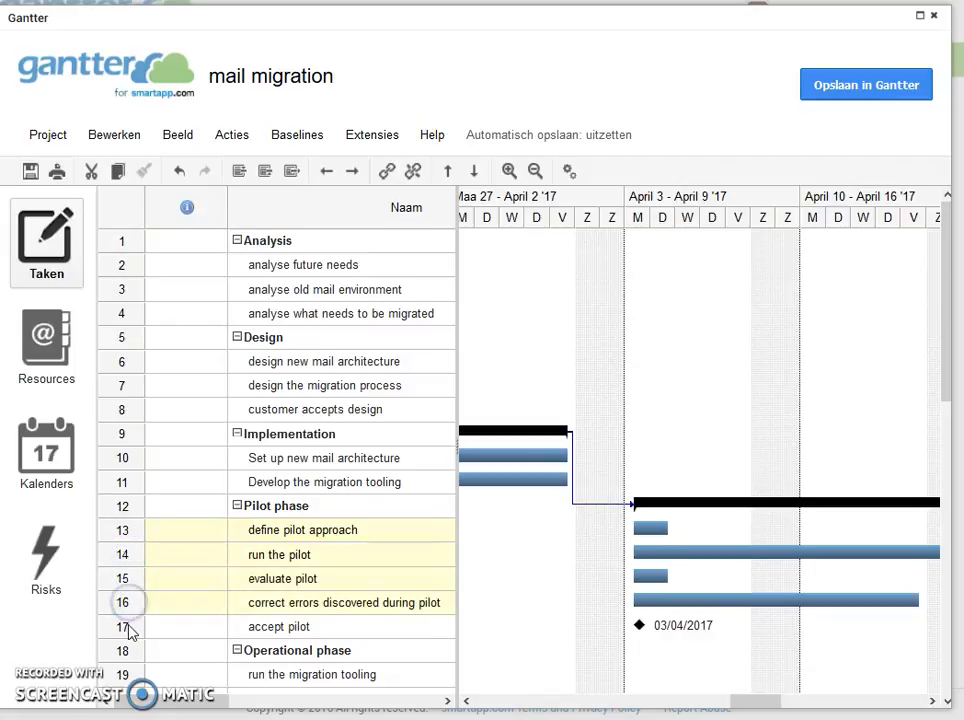
click(388, 173)
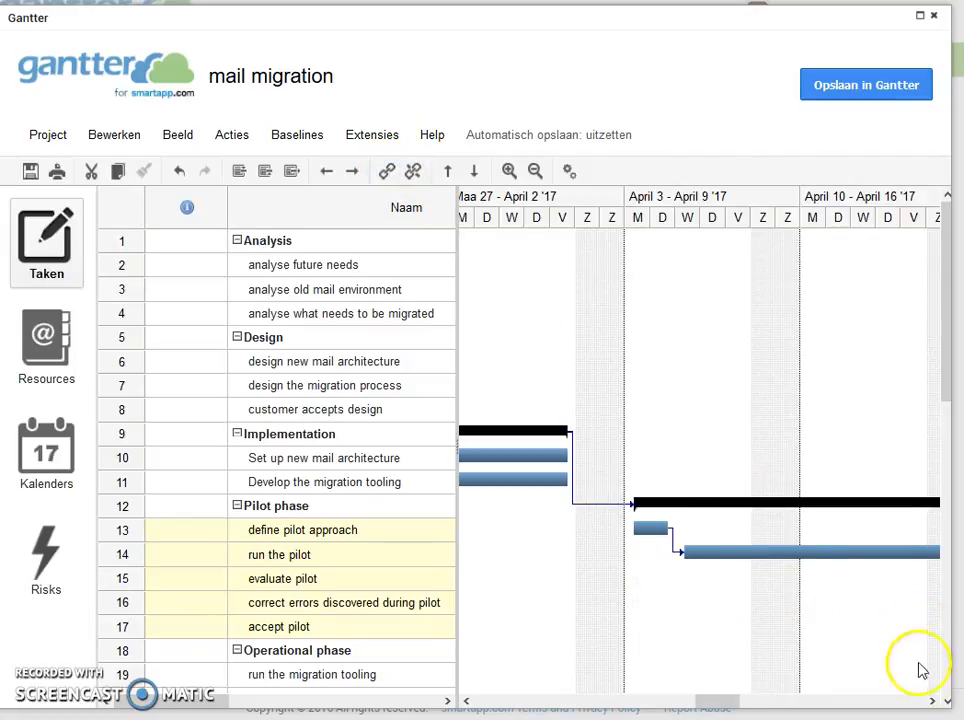
click(932, 702)
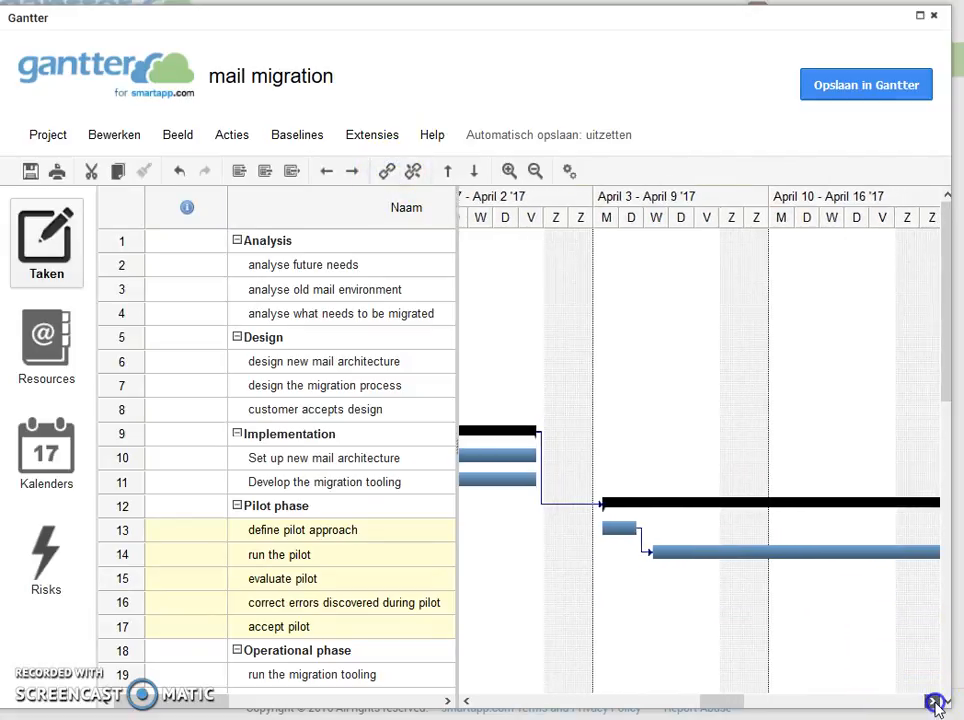
drag(740, 704, 839, 696)
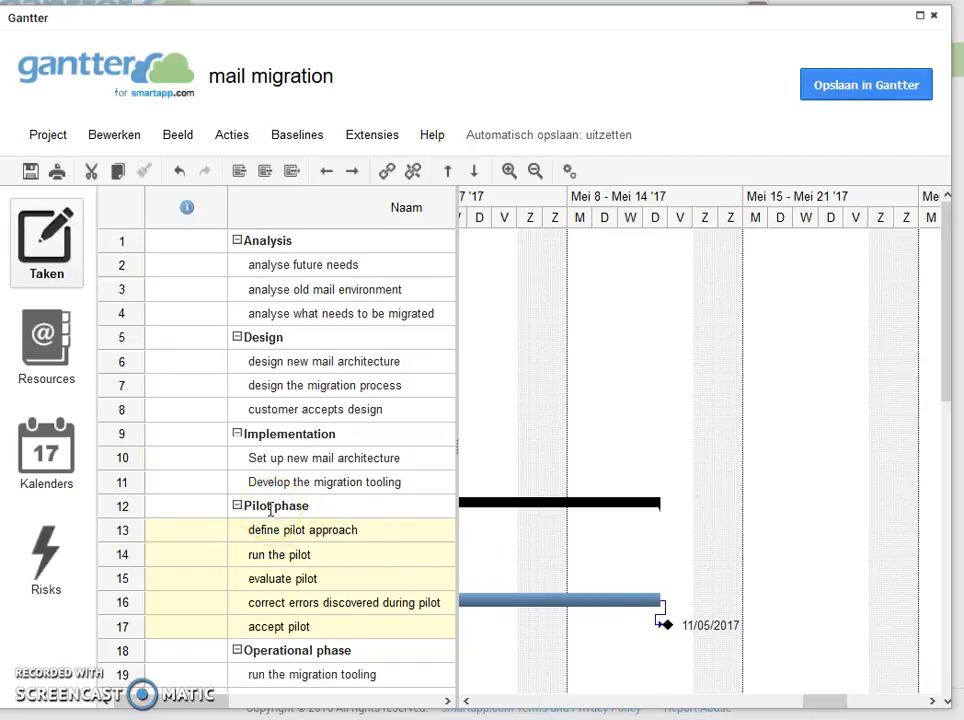
Make the Pilot phase a predecessor of the Operational phase and save the task properties.
click(121, 656)
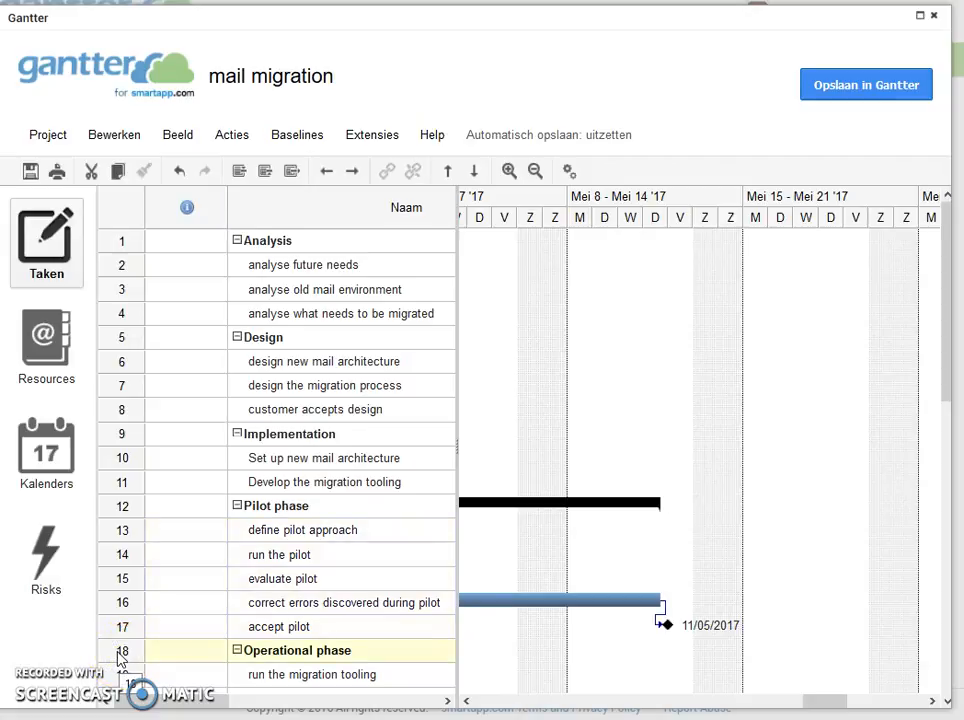
double_click(121, 652)
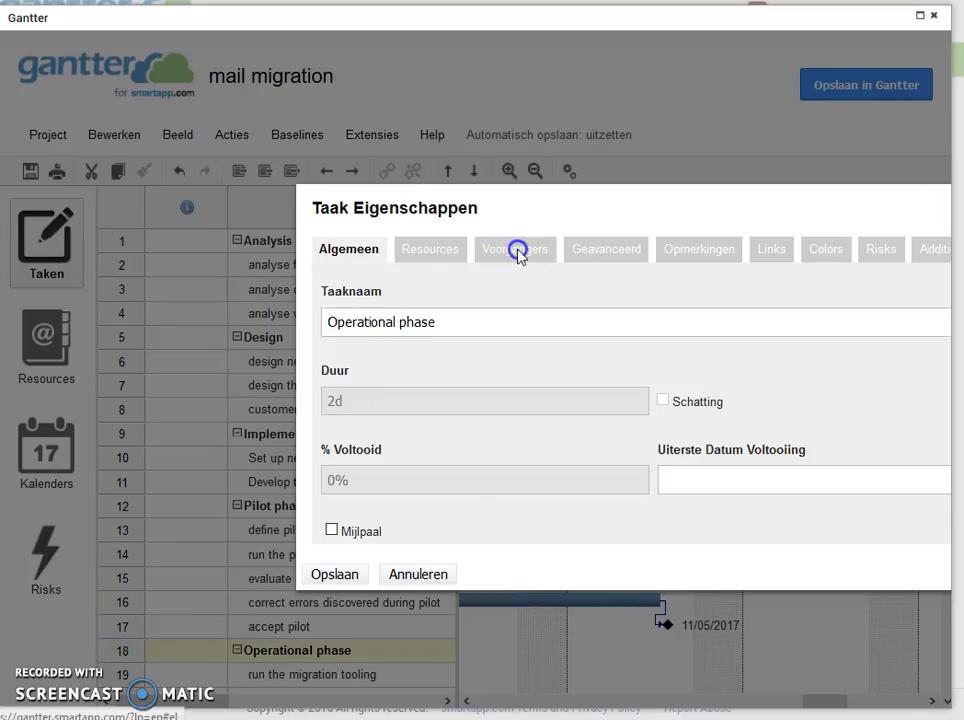
click(517, 252)
scroll(370, 450, down, 3)
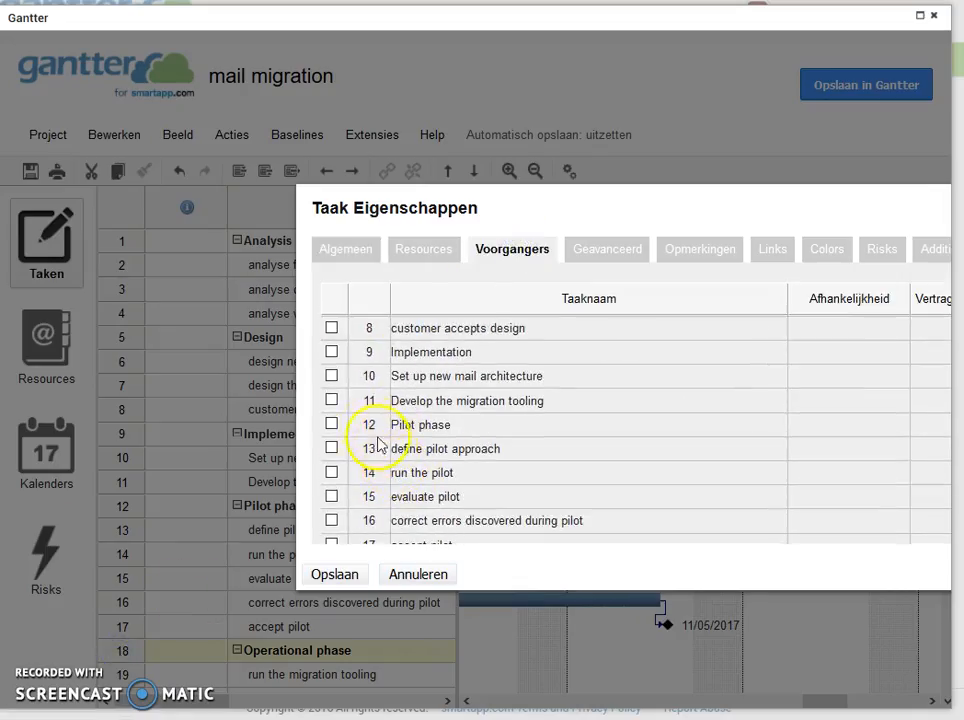
click(331, 425)
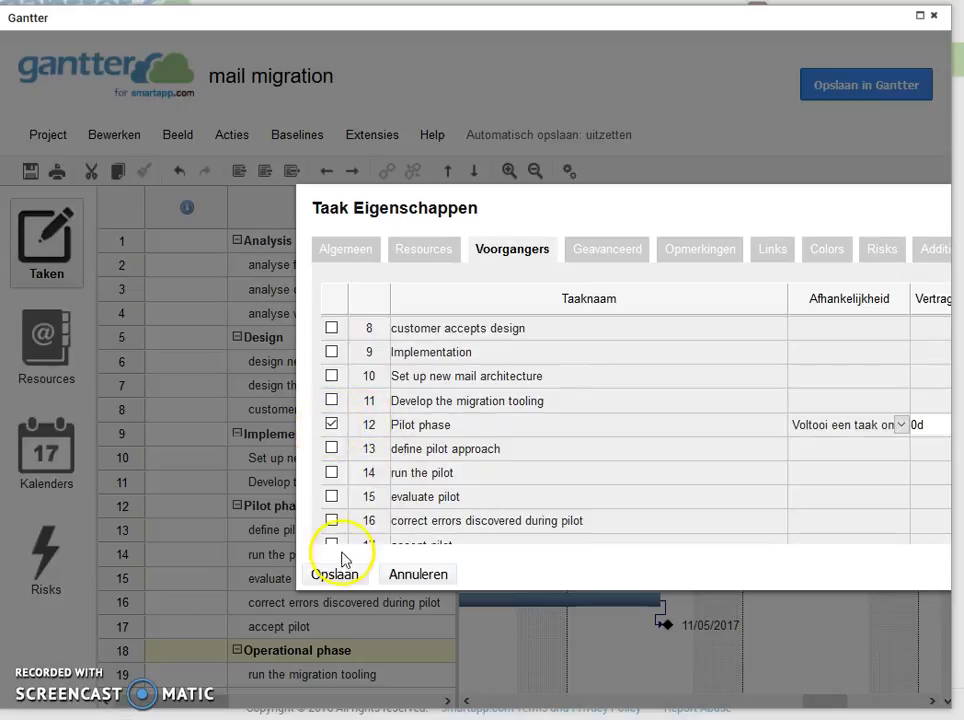
click(337, 575)
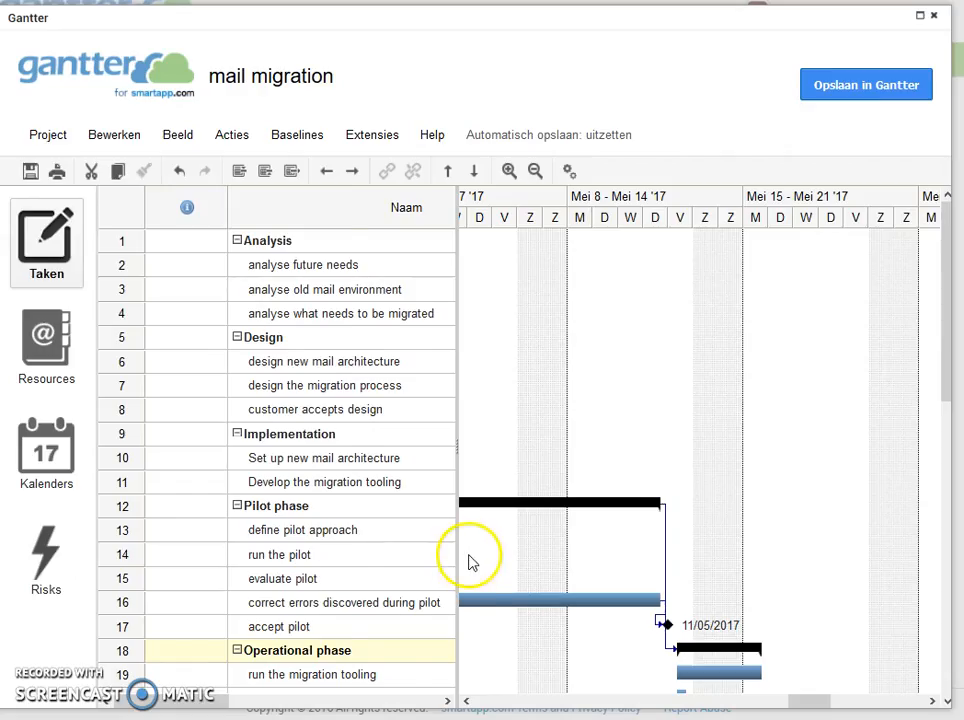
Review the Operational phase and the Design-to-Implementation link on the timeline, and view the schedule details of "Set up new mail architecture".
scroll(469, 564, down, 2)
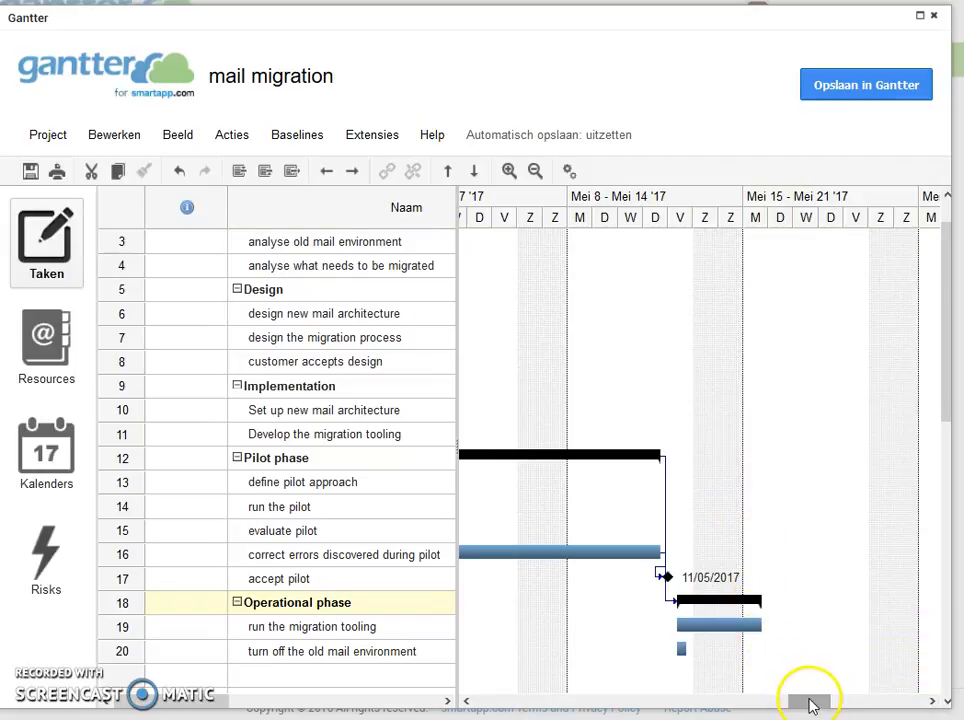
drag(810, 706, 625, 707)
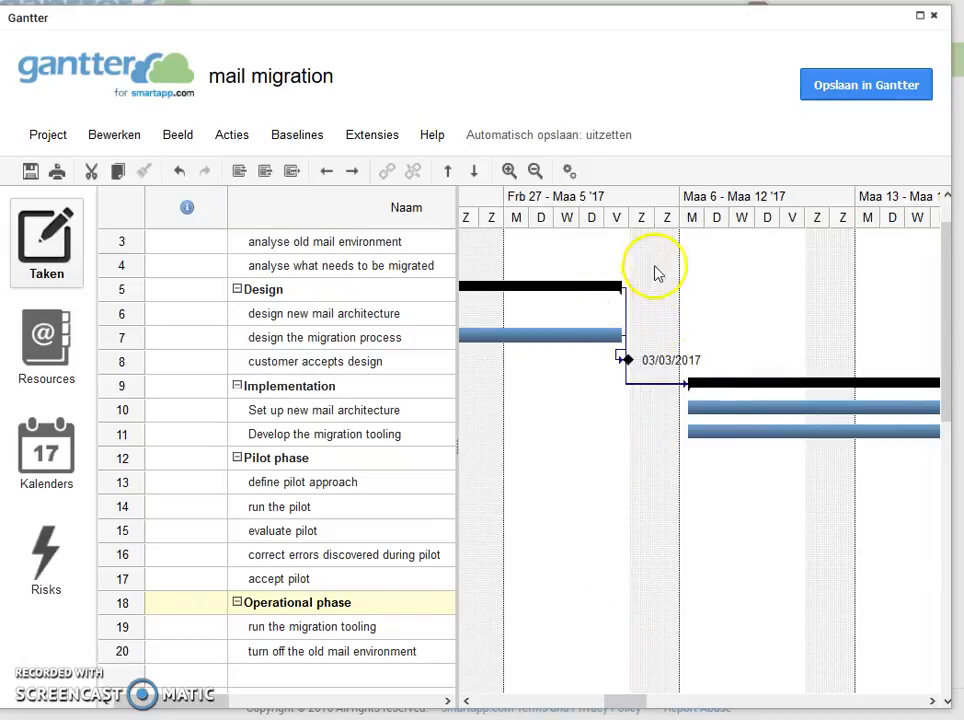
mouse_move(775, 412)
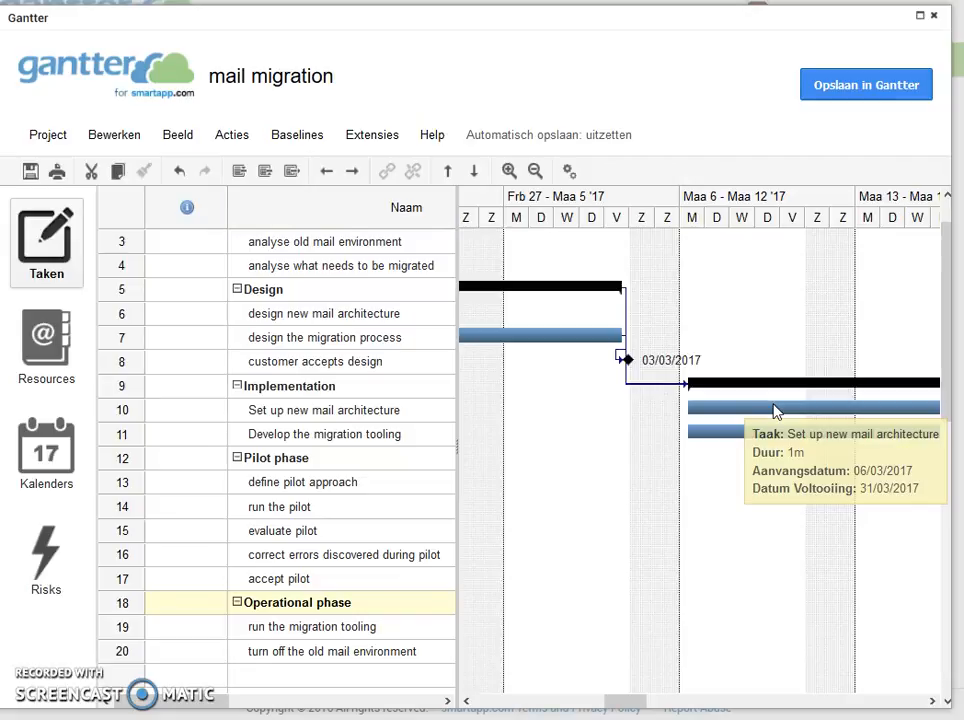
click(727, 410)
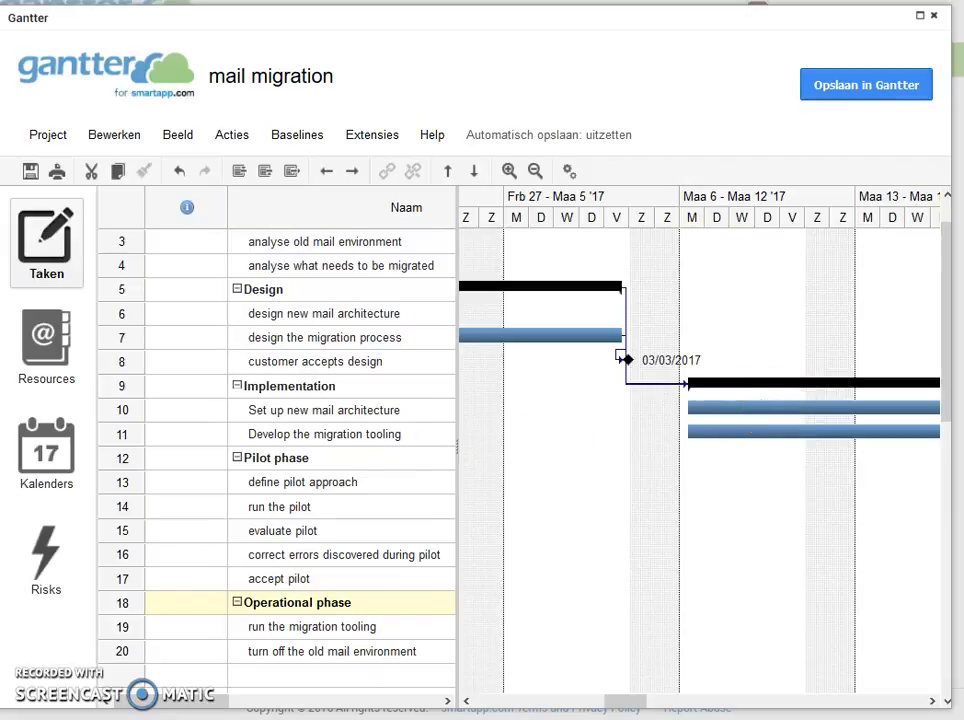